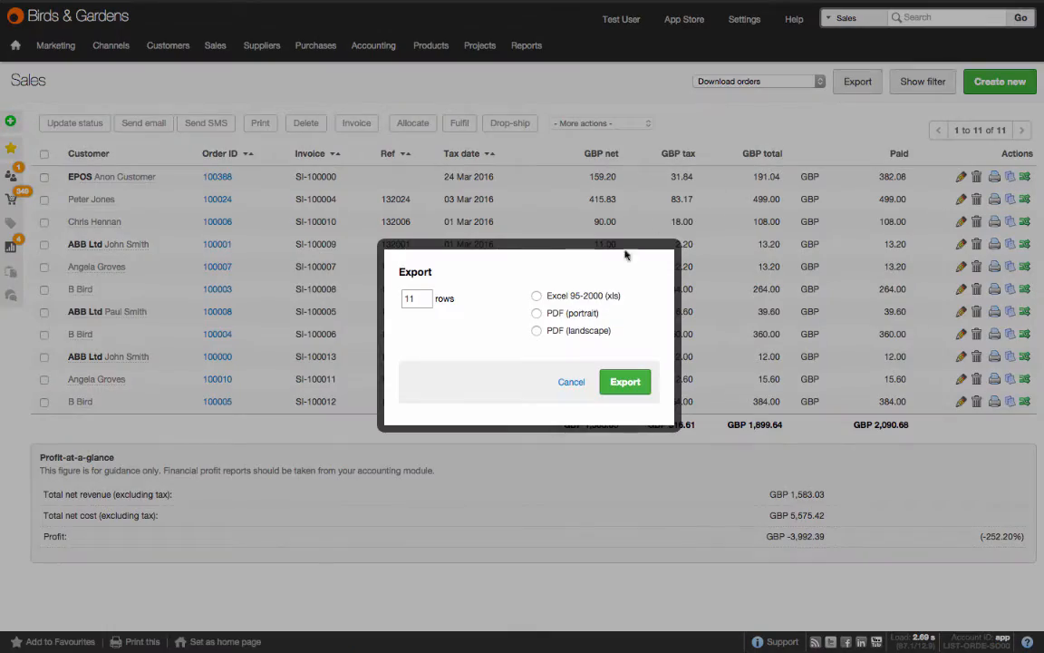
Step: Choose Excel 95-2000 (xls) as the export format for the Download orders list
{"action": "left_click", "coordinate": [536, 296]}
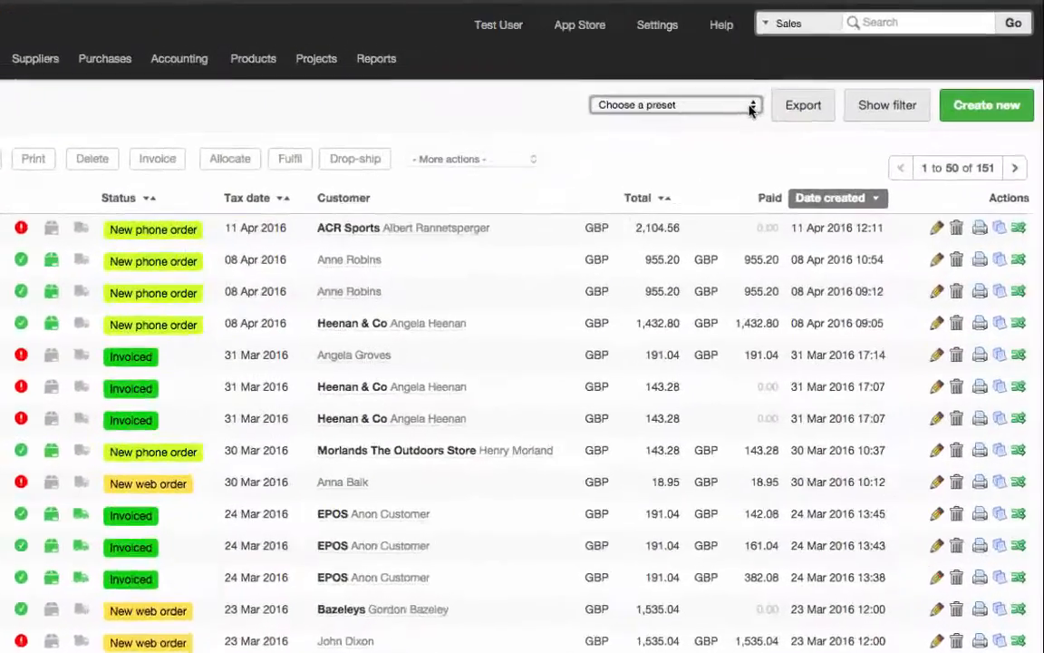
Step: Load the Priority shipping preset and batch allocate all the orders it lists
{"action": "left_click", "coordinate": [751, 107]}
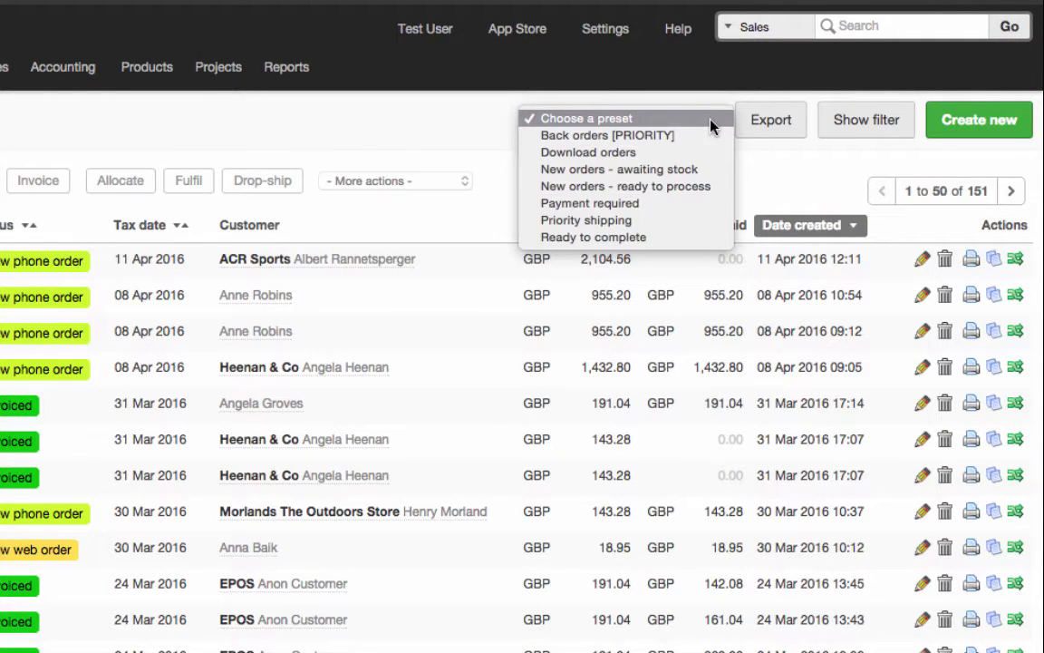
{"action": "left_click", "coordinate": [696, 224]}
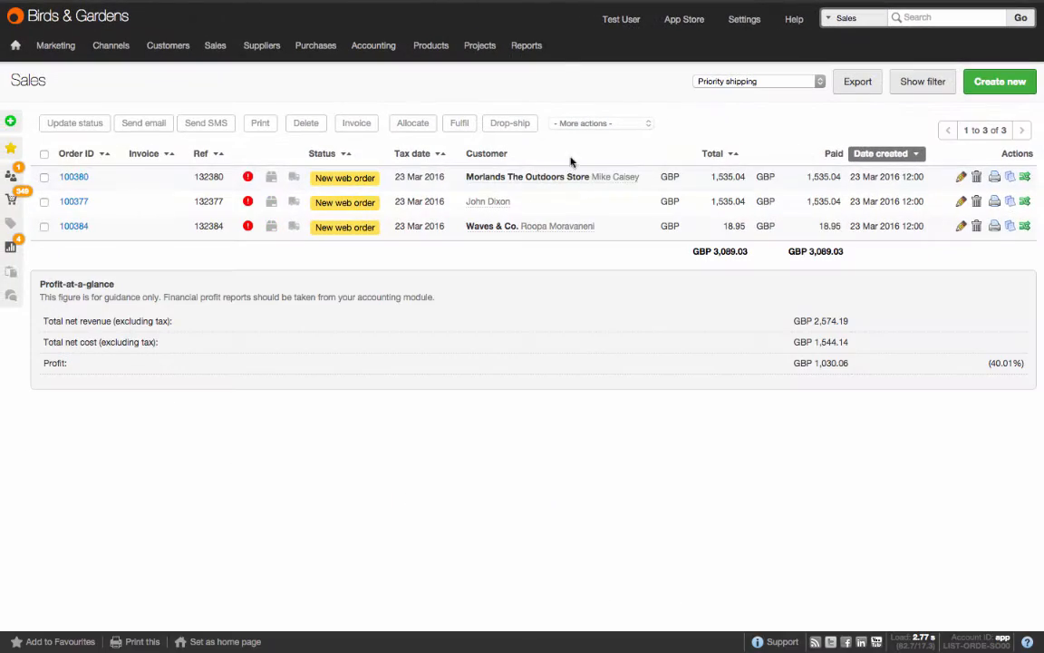
{"action": "left_click", "coordinate": [44, 156]}
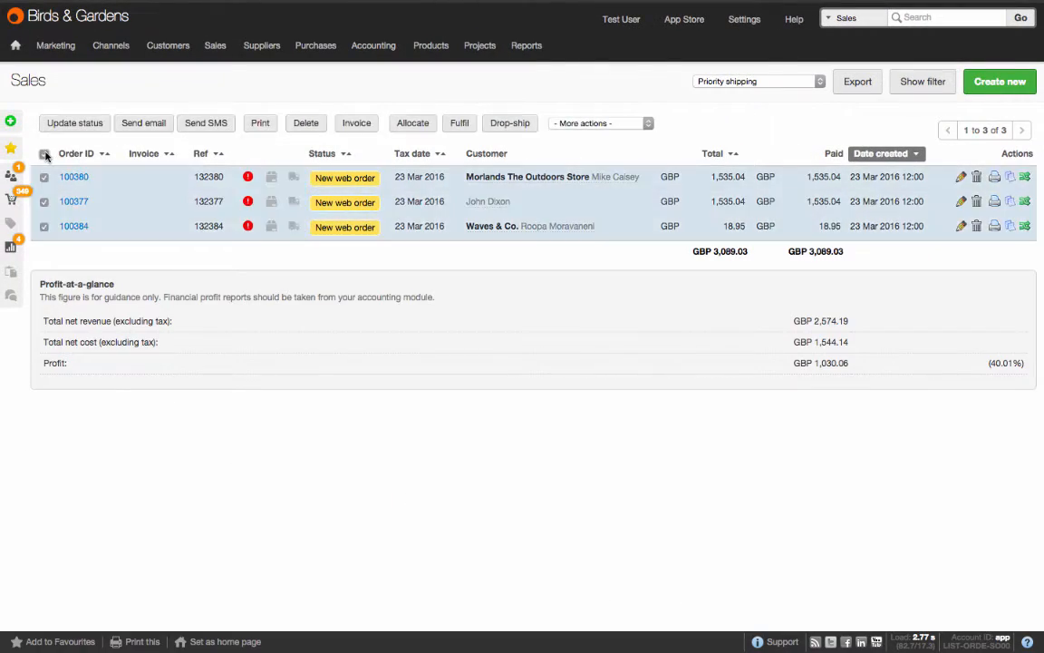
{"action": "left_click", "coordinate": [409, 125]}
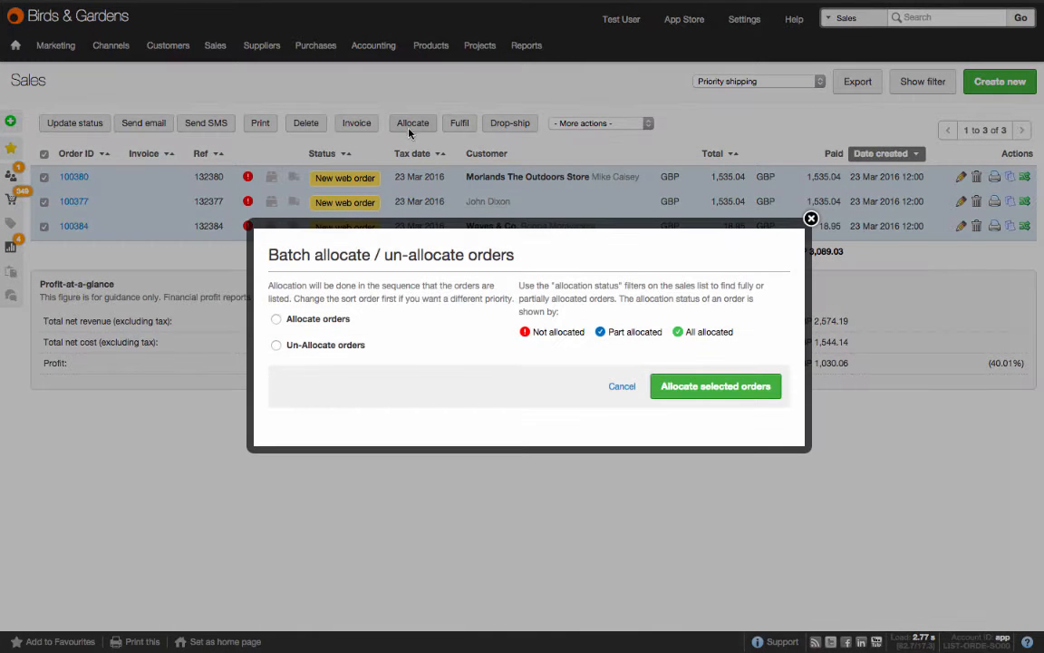
{"action": "left_click", "coordinate": [334, 319]}
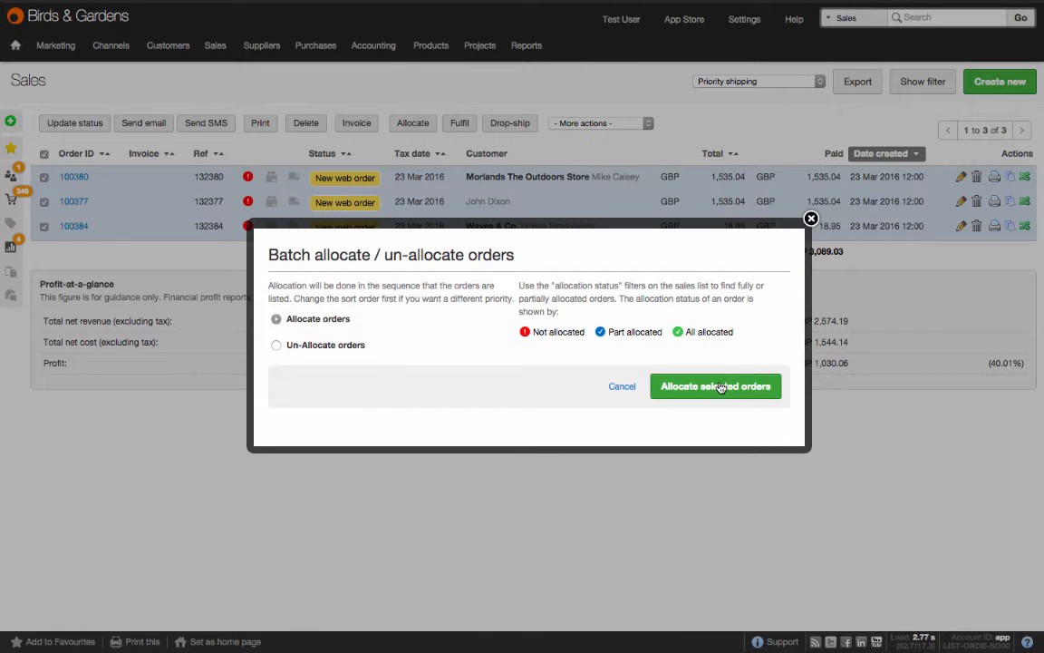
{"action": "left_click", "coordinate": [720, 387]}
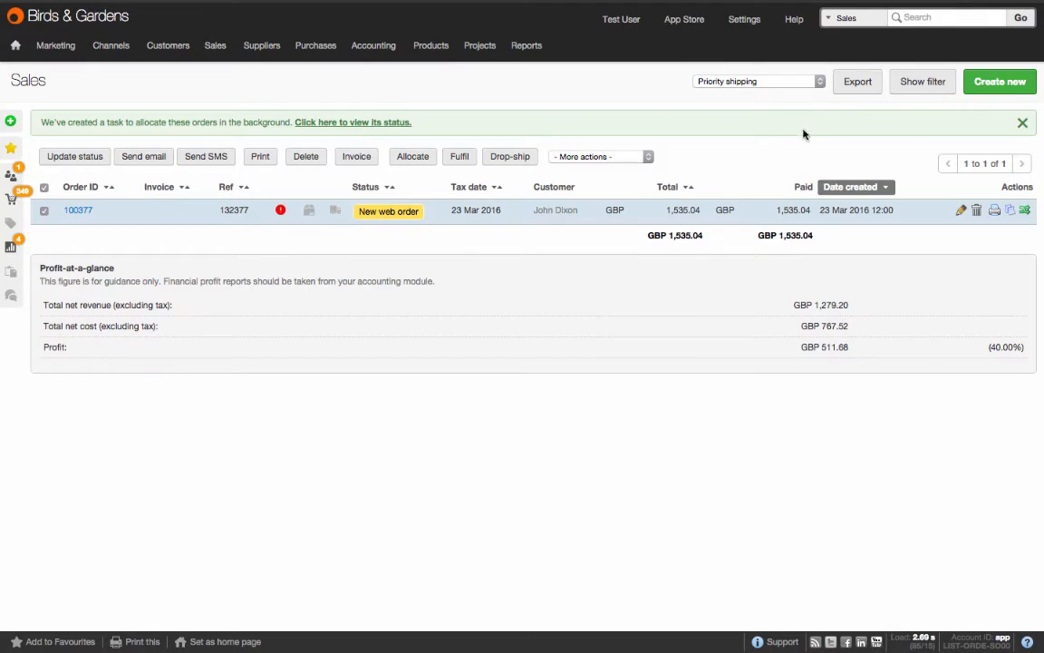
Step: Load the New orders - ready to process preset and fulfil all its orders, updating their status to Processing
{"action": "left_click", "coordinate": [815, 84]}
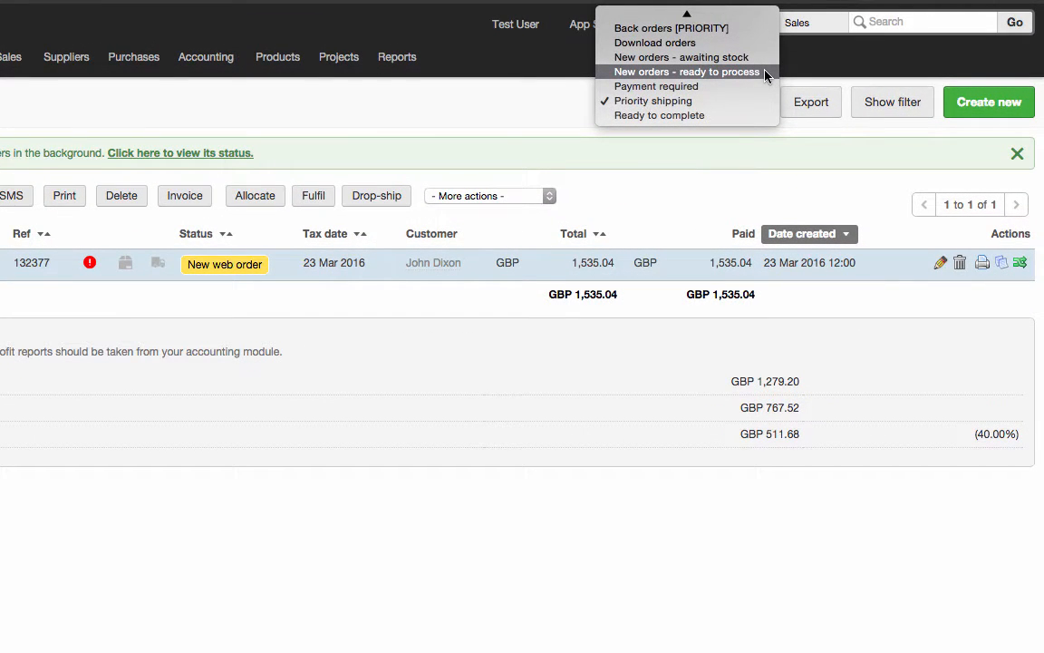
{"action": "left_click", "coordinate": [765, 73]}
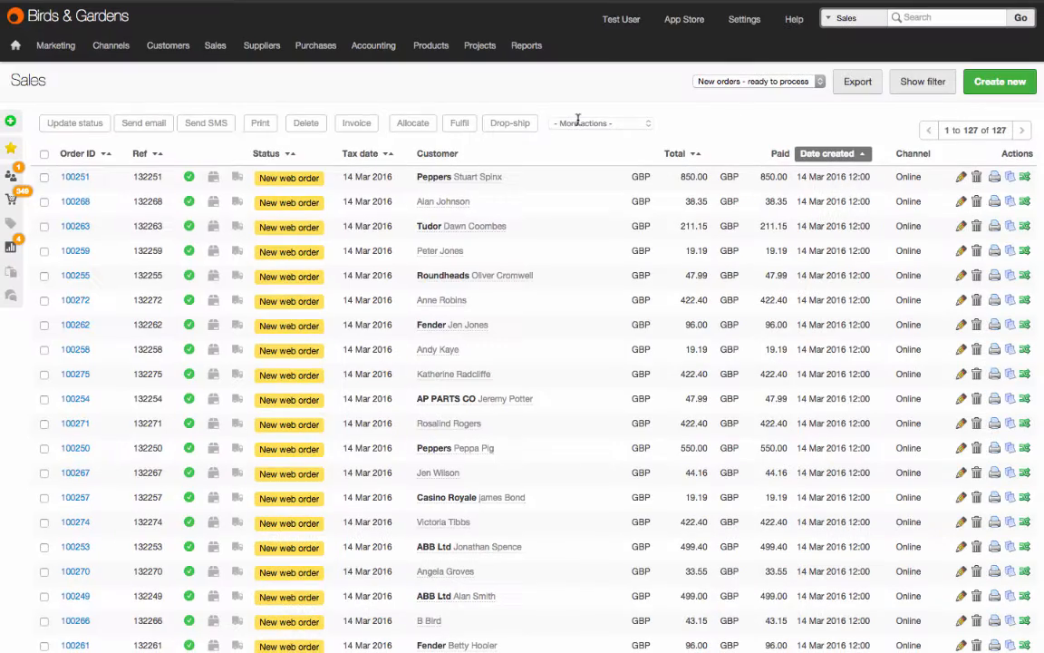
{"action": "left_click", "coordinate": [43, 153]}
{"action": "left_click", "coordinate": [460, 123]}
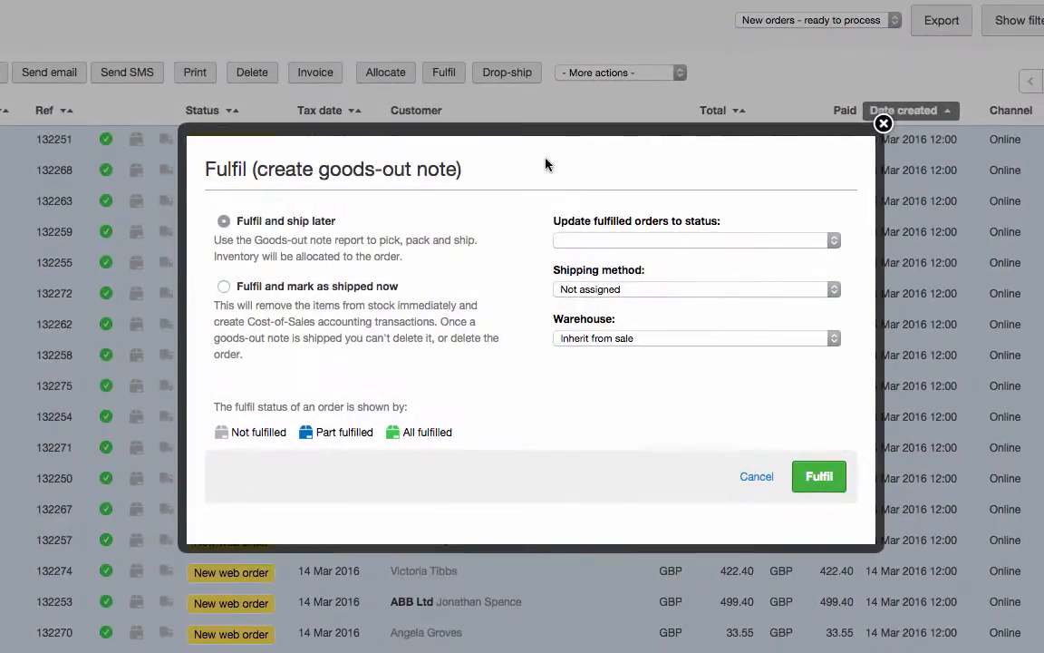
{"action": "left_click", "coordinate": [639, 243]}
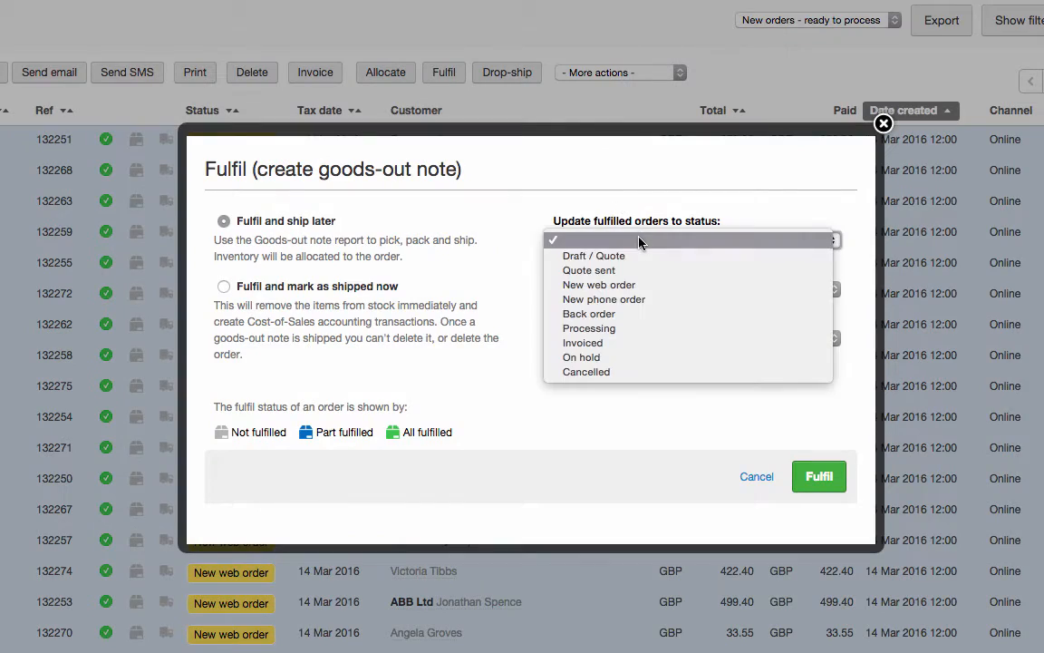
{"action": "left_click", "coordinate": [645, 330]}
{"action": "left_click", "coordinate": [818, 476]}
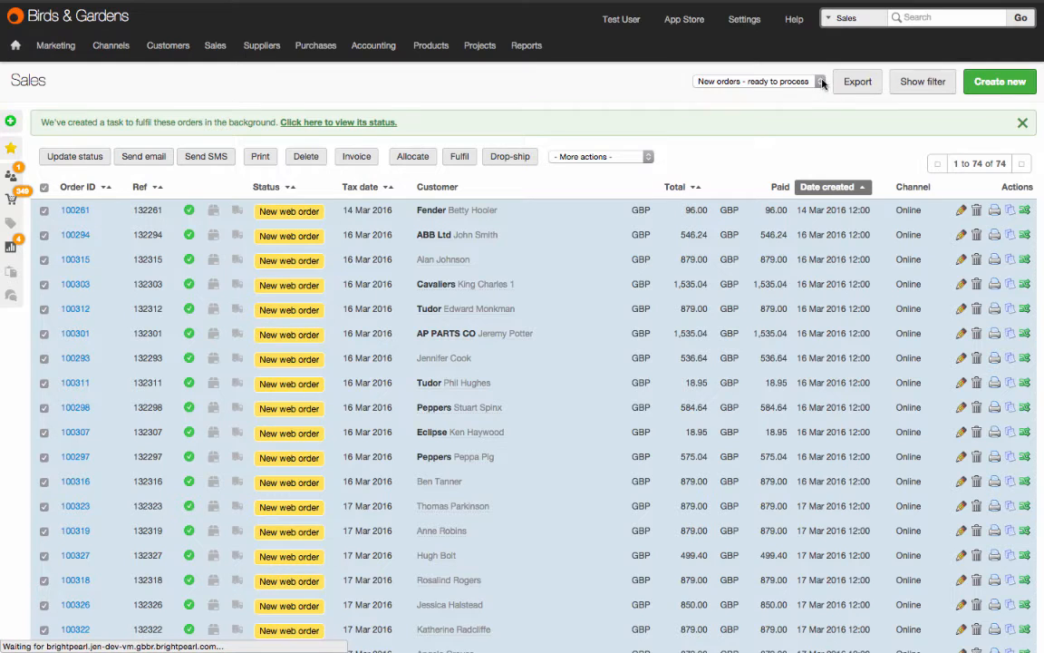
Step: Load the Ready to complete preset and invoice all its orders without attaching PDFs
{"action": "left_click", "coordinate": [823, 82]}
{"action": "left_click", "coordinate": [787, 122]}
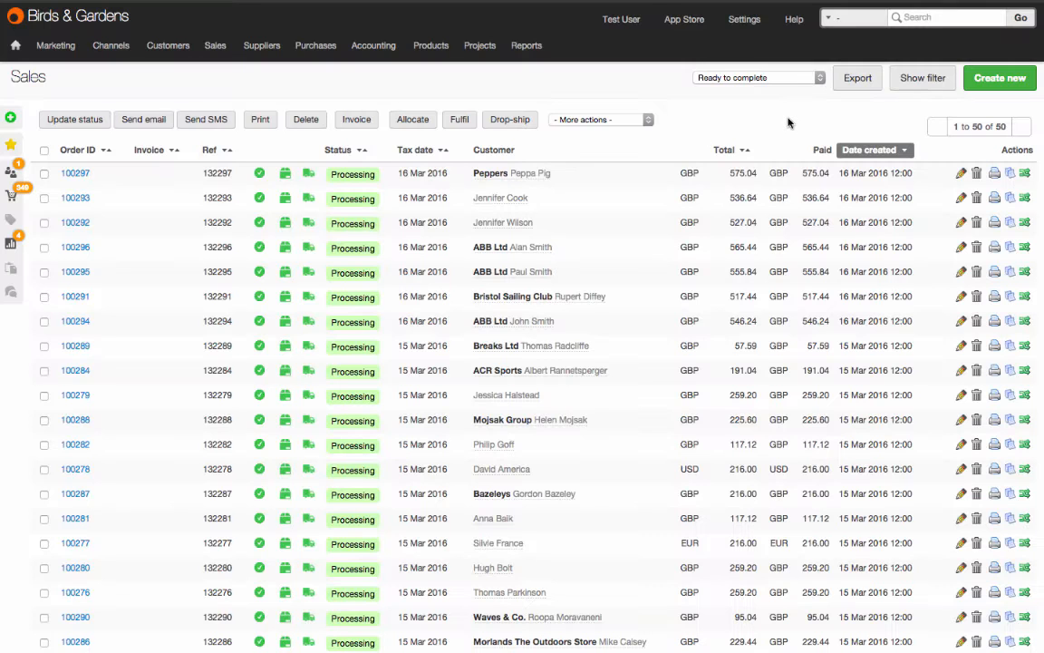
{"action": "left_click", "coordinate": [44, 151]}
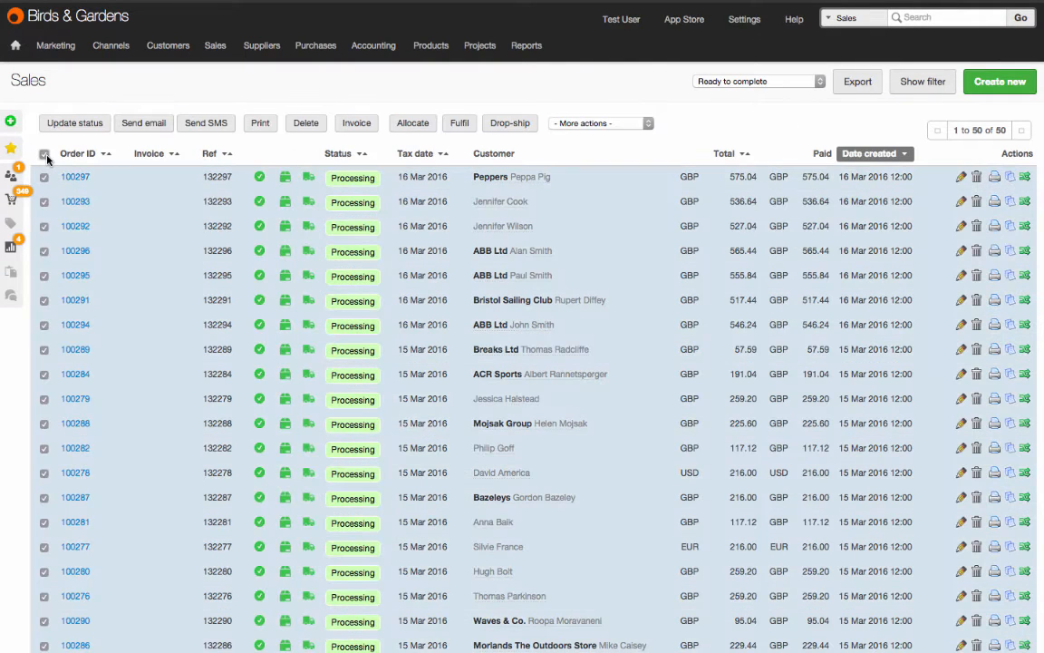
{"action": "left_click", "coordinate": [363, 127]}
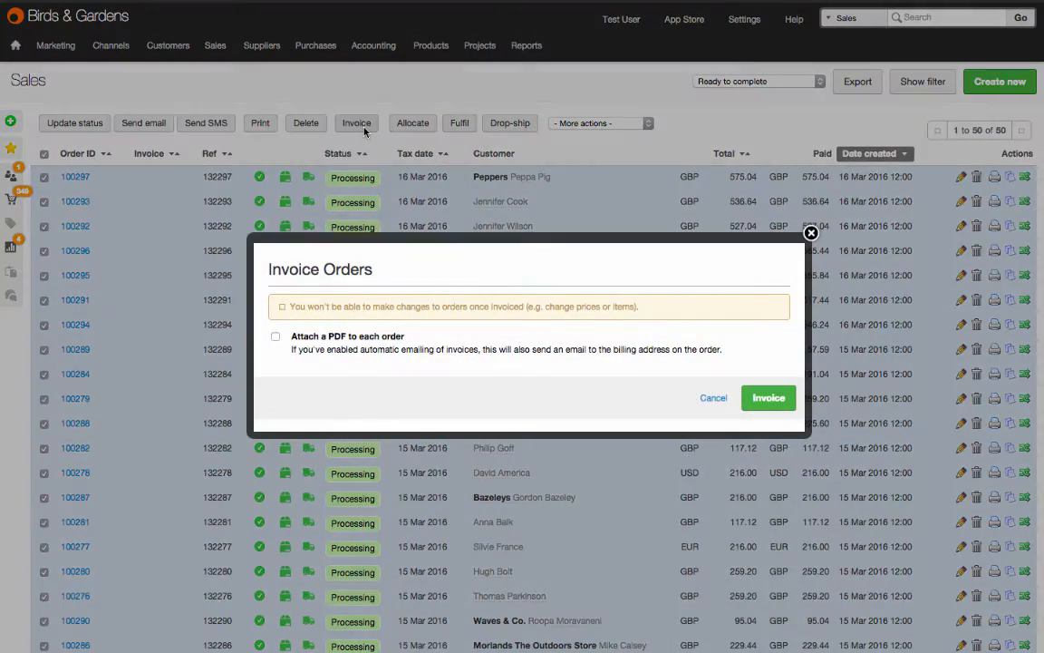
{"action": "left_click", "coordinate": [782, 399]}
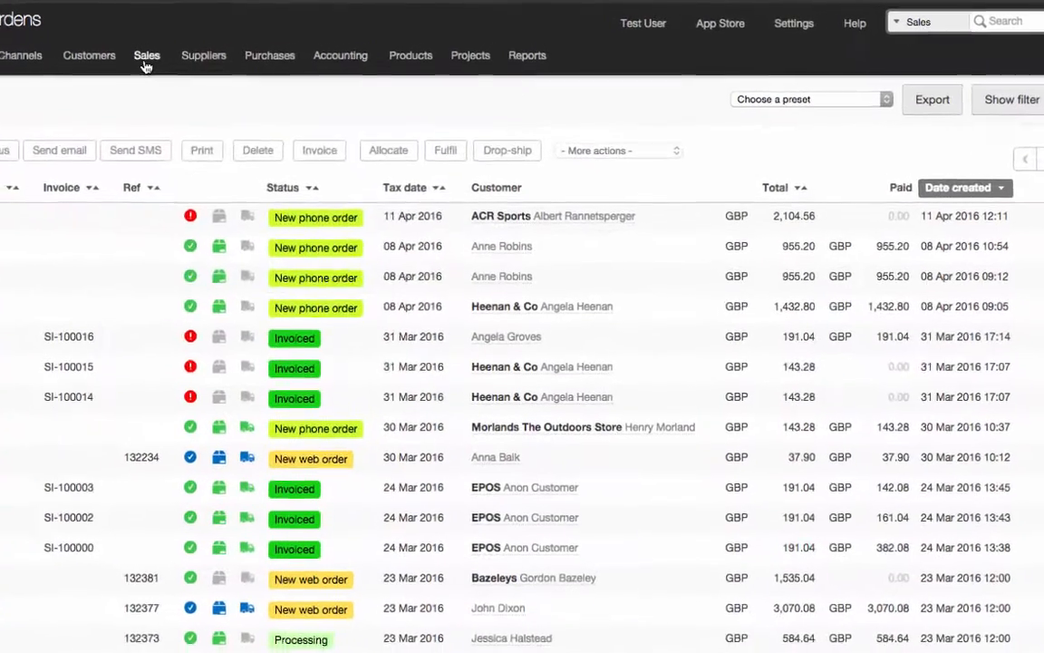
Step: Show the sales list filters and deselect the Back order, Processing, Invoiced and On hold order statuses
{"action": "mouse_move", "coordinate": [214, 51]}
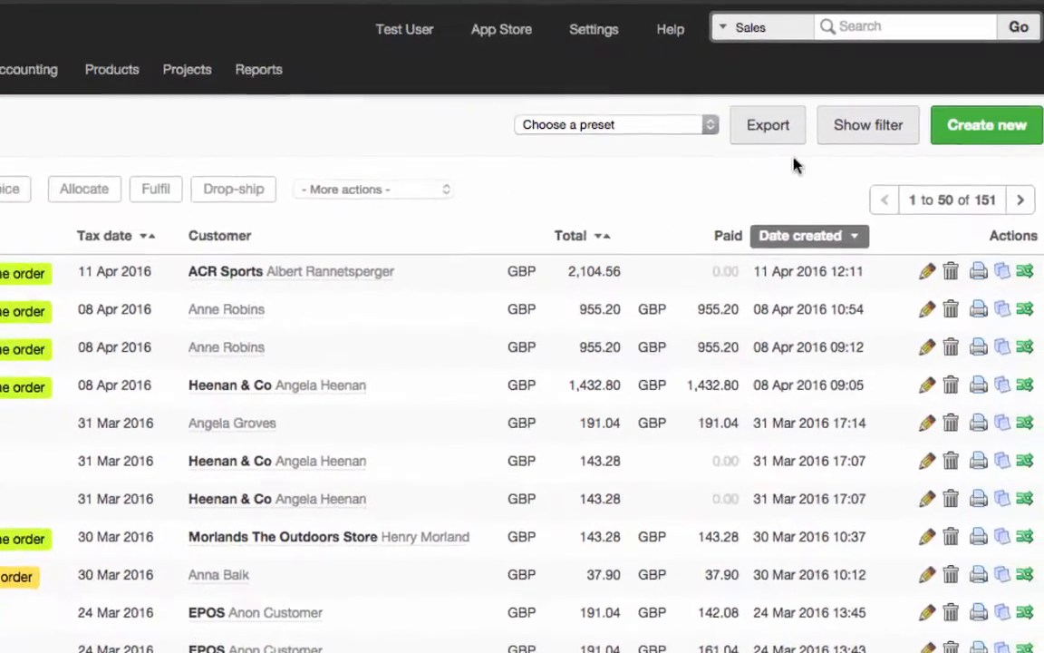
{"action": "left_click", "coordinate": [1002, 105]}
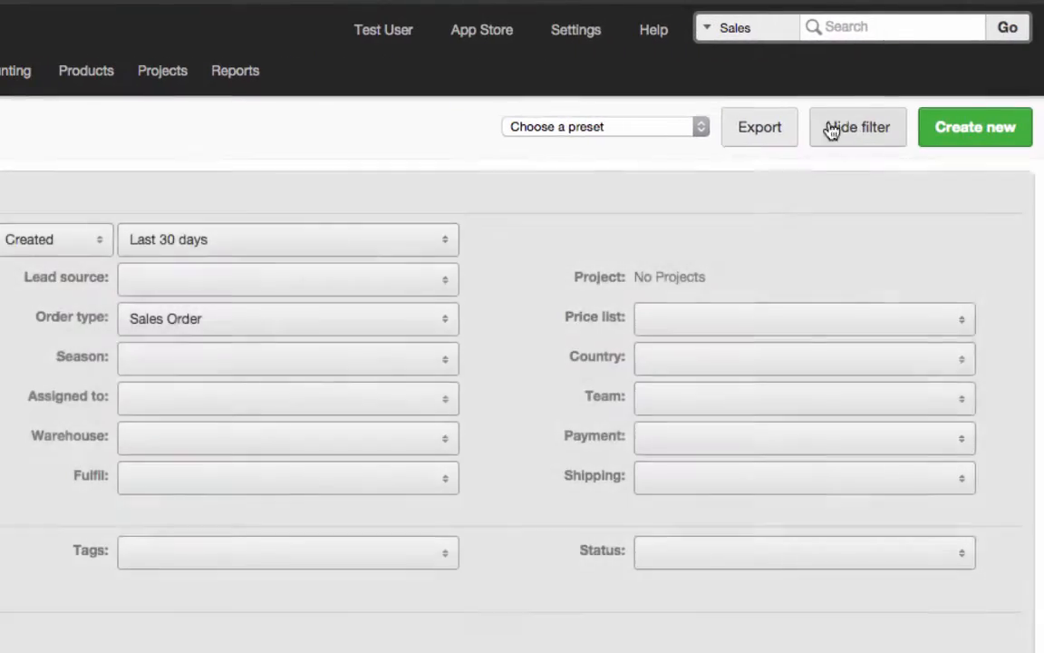
{"action": "left_click", "coordinate": [271, 206]}
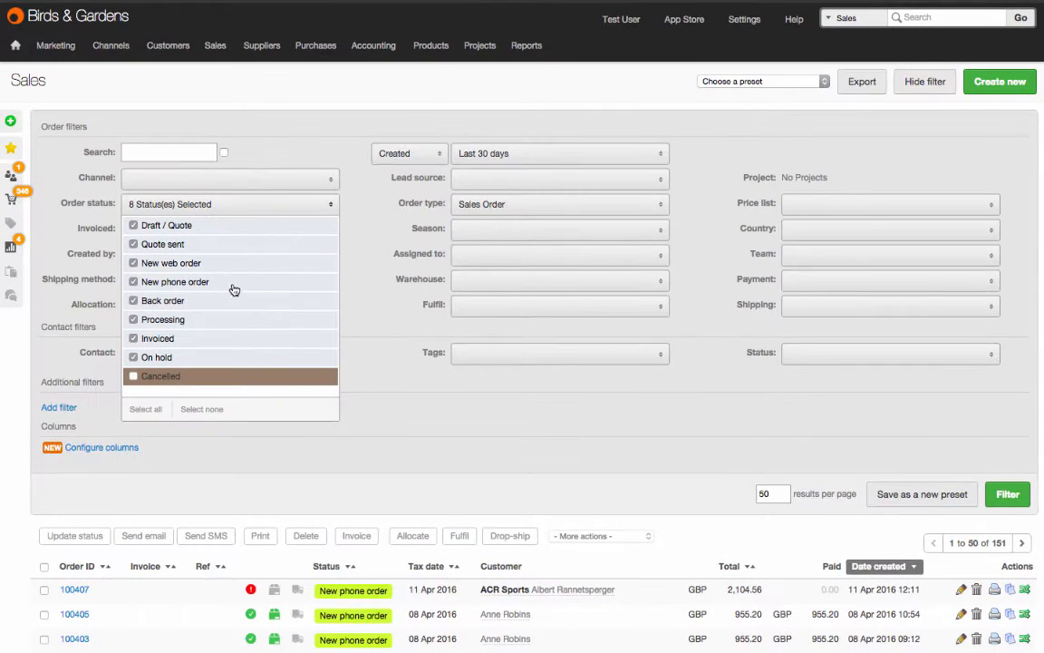
{"action": "left_click", "coordinate": [227, 300]}
{"action": "left_click", "coordinate": [227, 319]}
{"action": "left_click", "coordinate": [226, 338]}
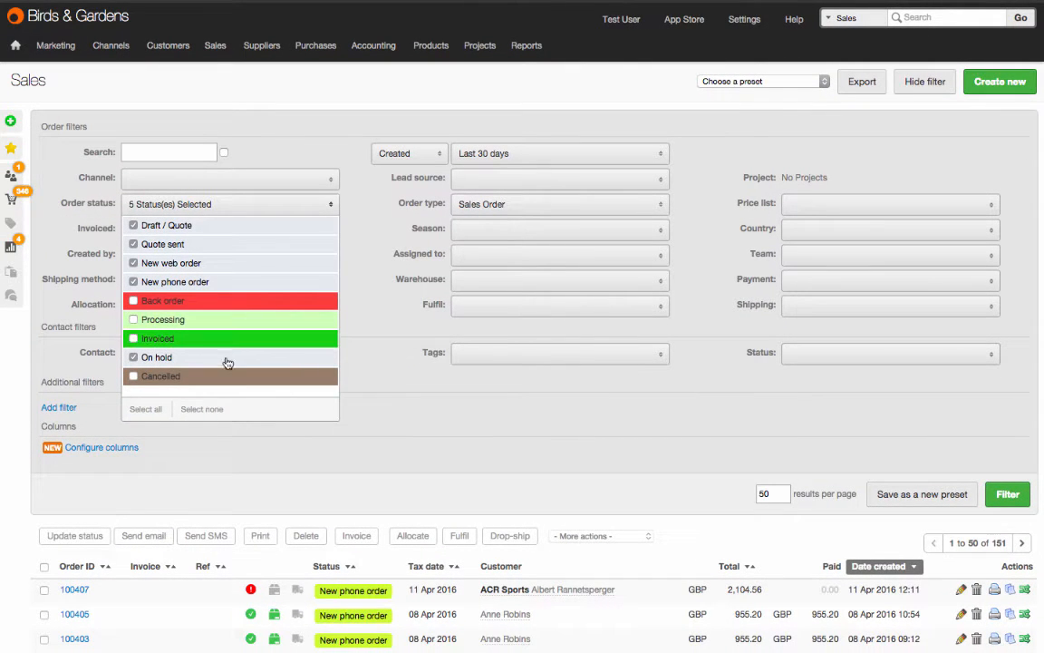
{"action": "left_click", "coordinate": [227, 362]}
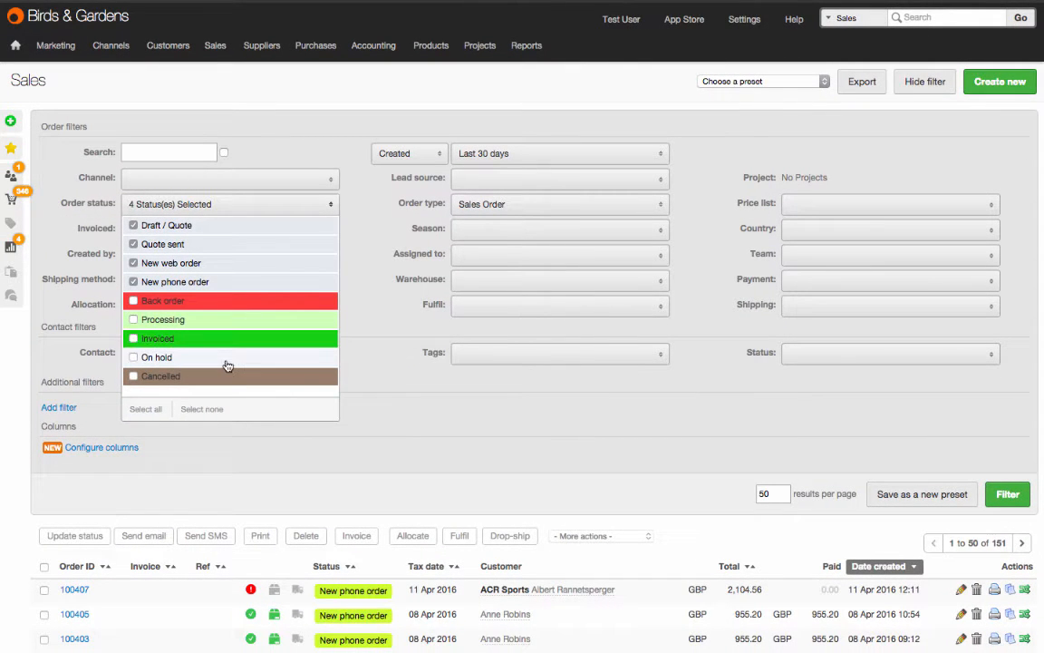
Step: Filter the sales list by payment status Paid and shipping status Part shipped
{"action": "left_click", "coordinate": [819, 280]}
{"action": "left_click", "coordinate": [809, 301]}
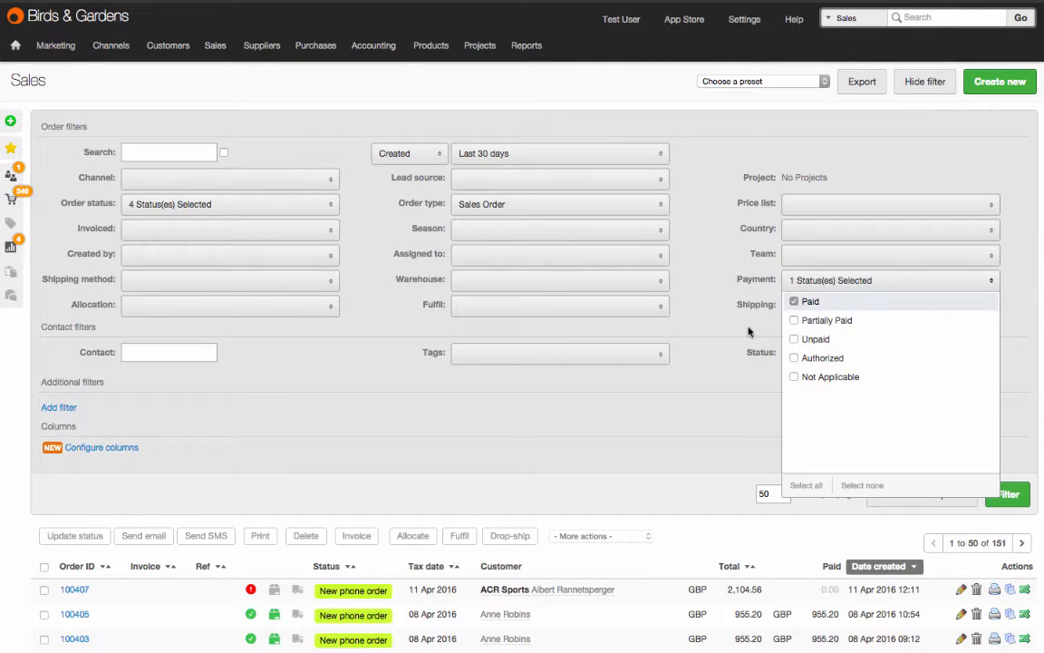
{"action": "left_click", "coordinate": [801, 306]}
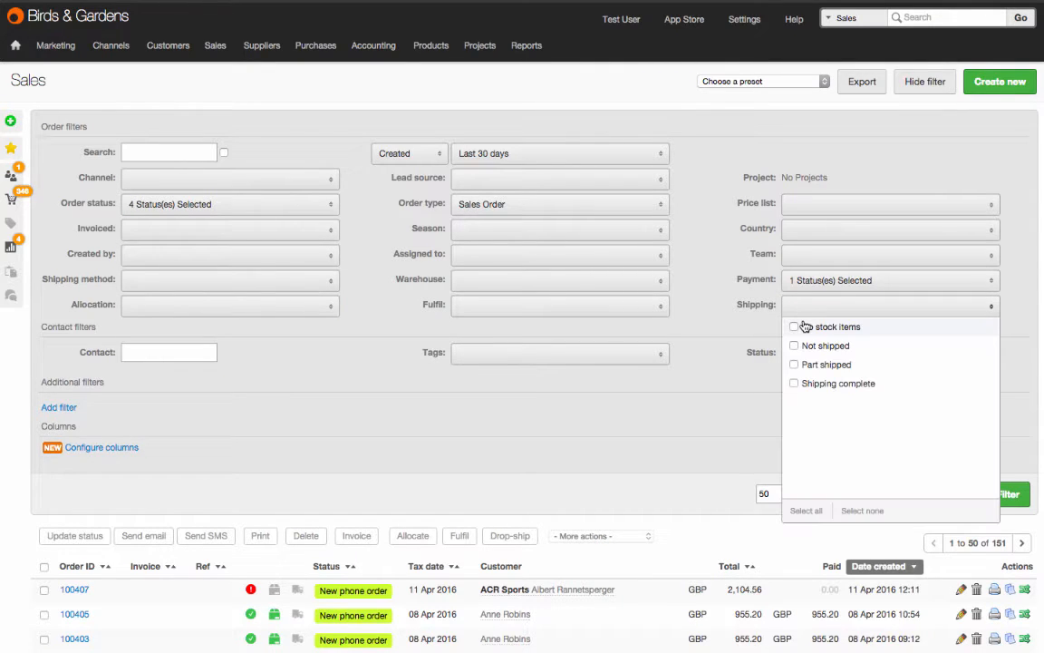
{"action": "left_click", "coordinate": [794, 365]}
{"action": "left_click", "coordinate": [748, 403]}
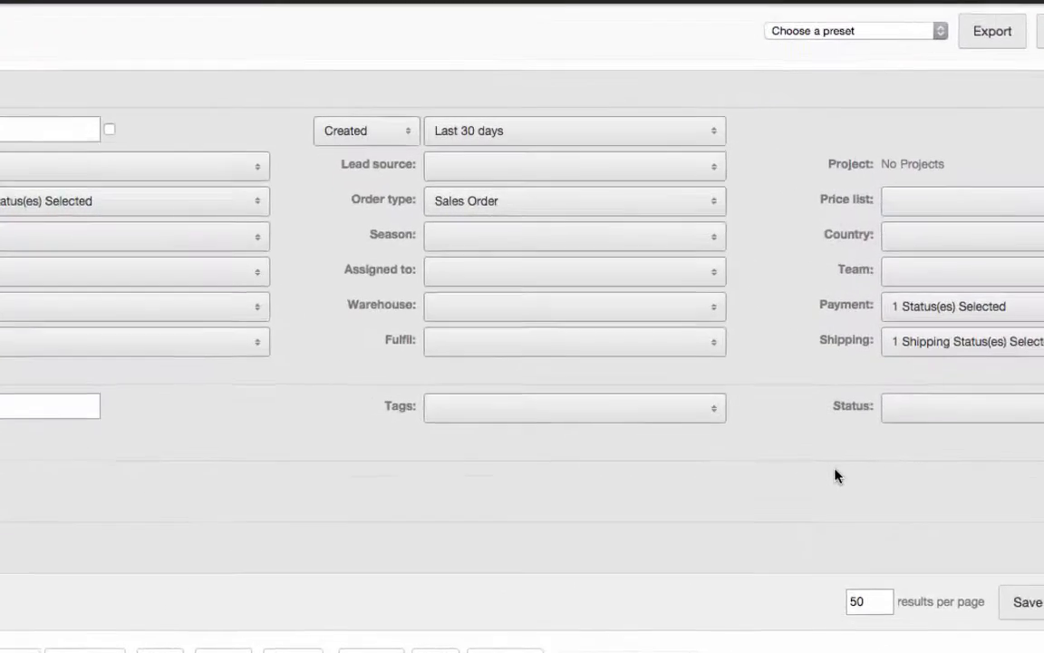
Step: Switch the created-date filter to a custom date range and return it to Last 30 days
{"action": "left_click", "coordinate": [649, 136]}
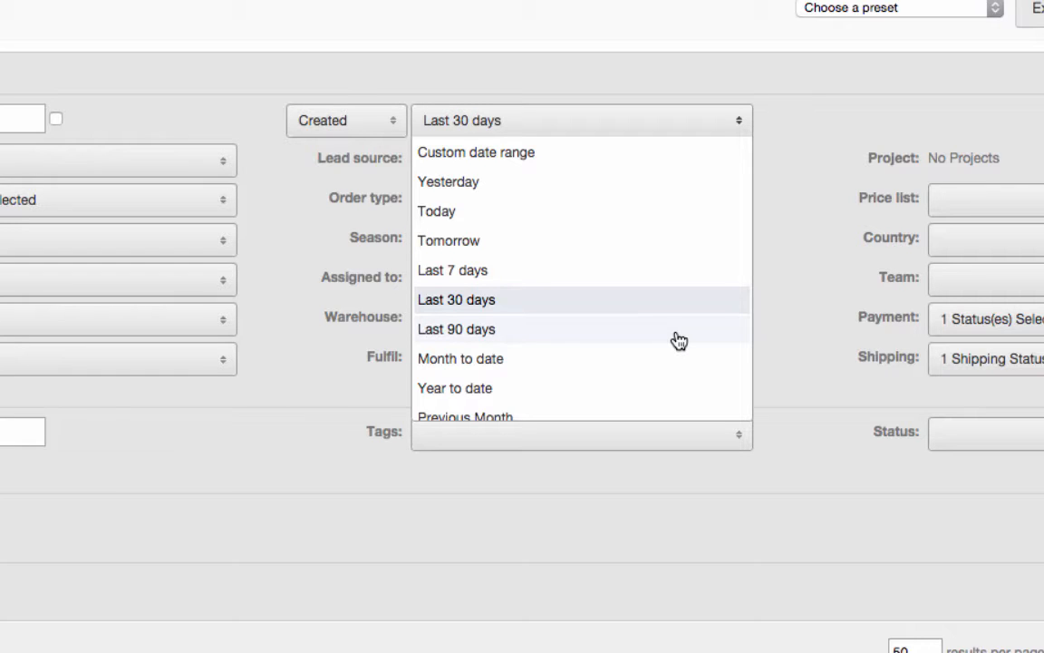
{"action": "left_click", "coordinate": [603, 155]}
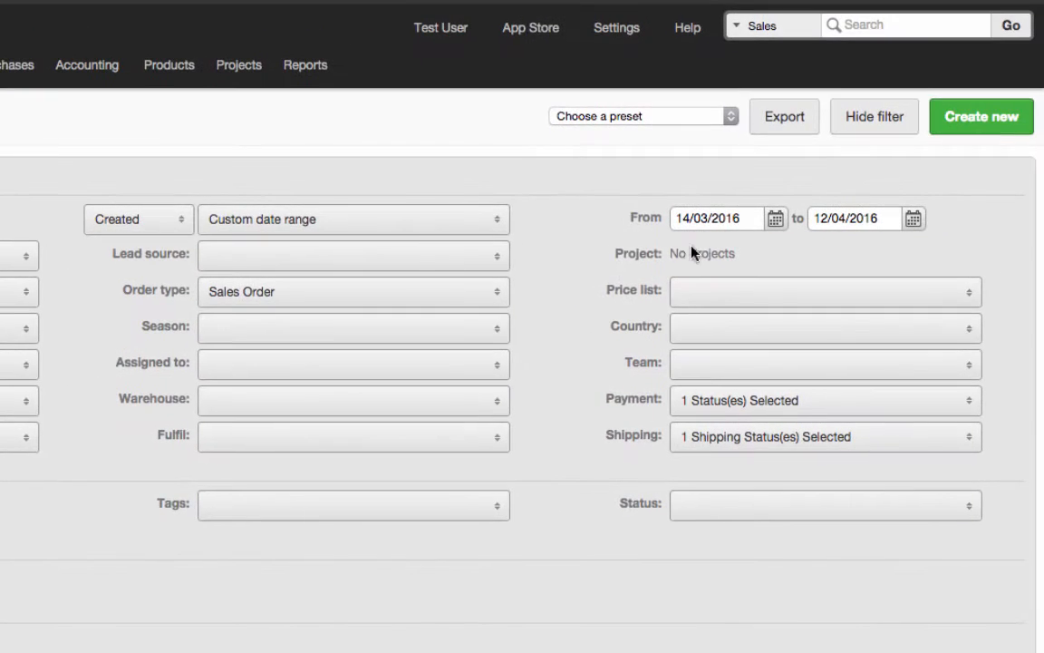
{"action": "left_click", "coordinate": [444, 225]}
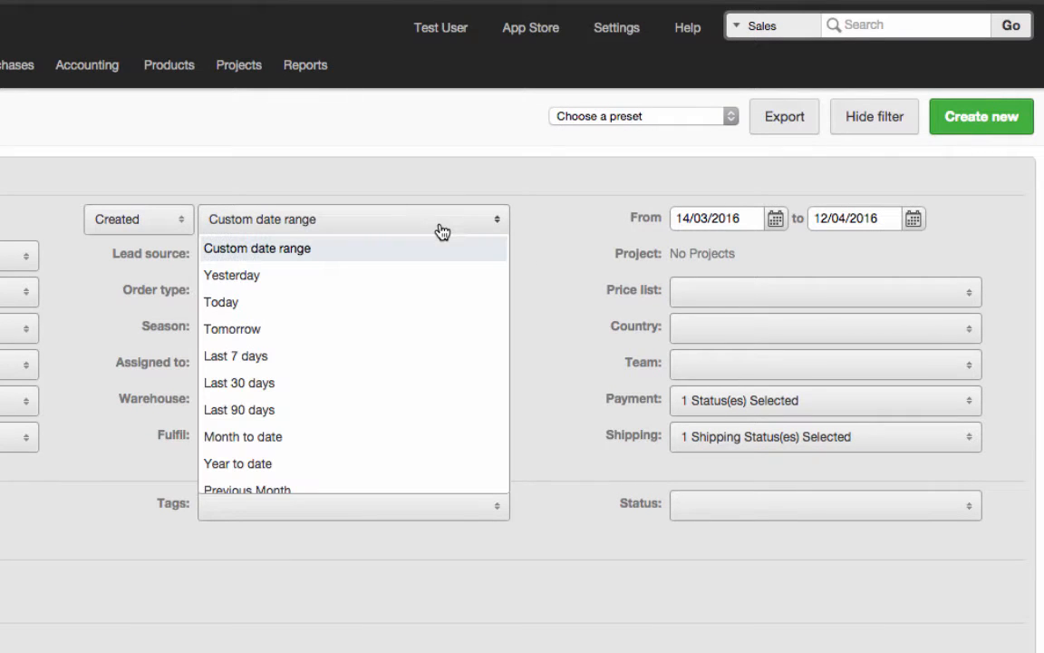
{"action": "left_click", "coordinate": [411, 394]}
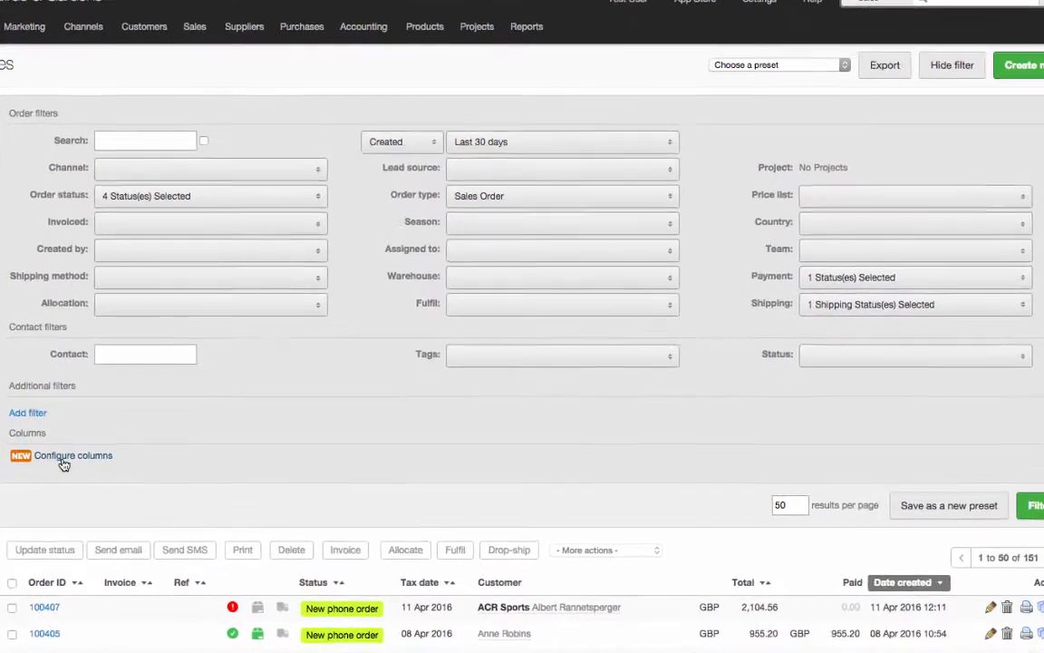
Step: Configure the sales list columns by adding Delivery due and Payment Due and removing Date created
{"action": "left_click", "coordinate": [92, 448]}
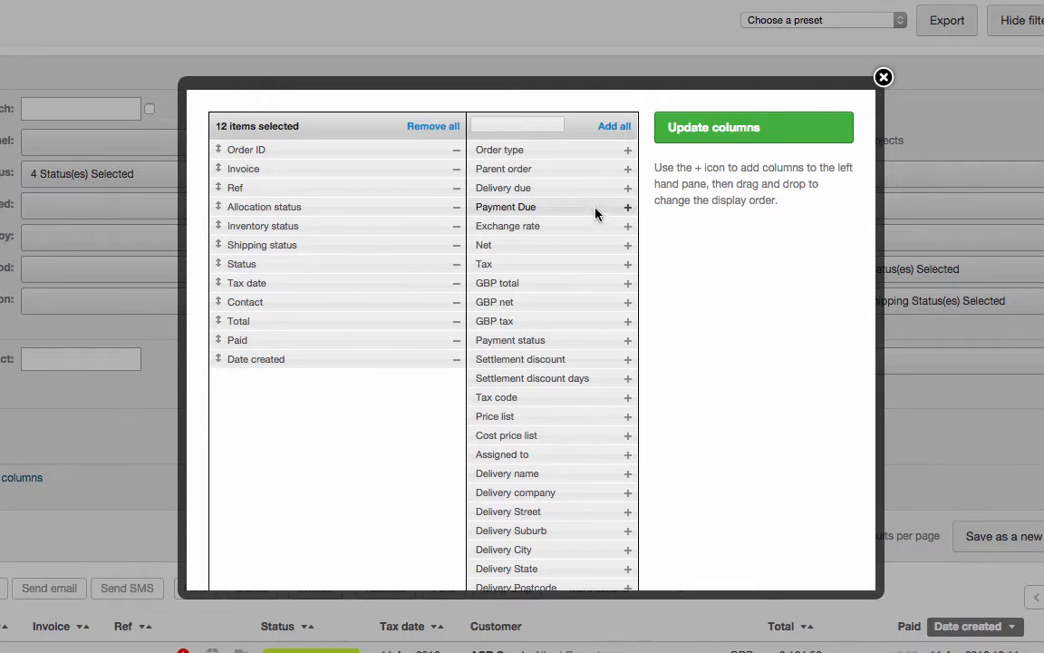
{"action": "left_click", "coordinate": [627, 188]}
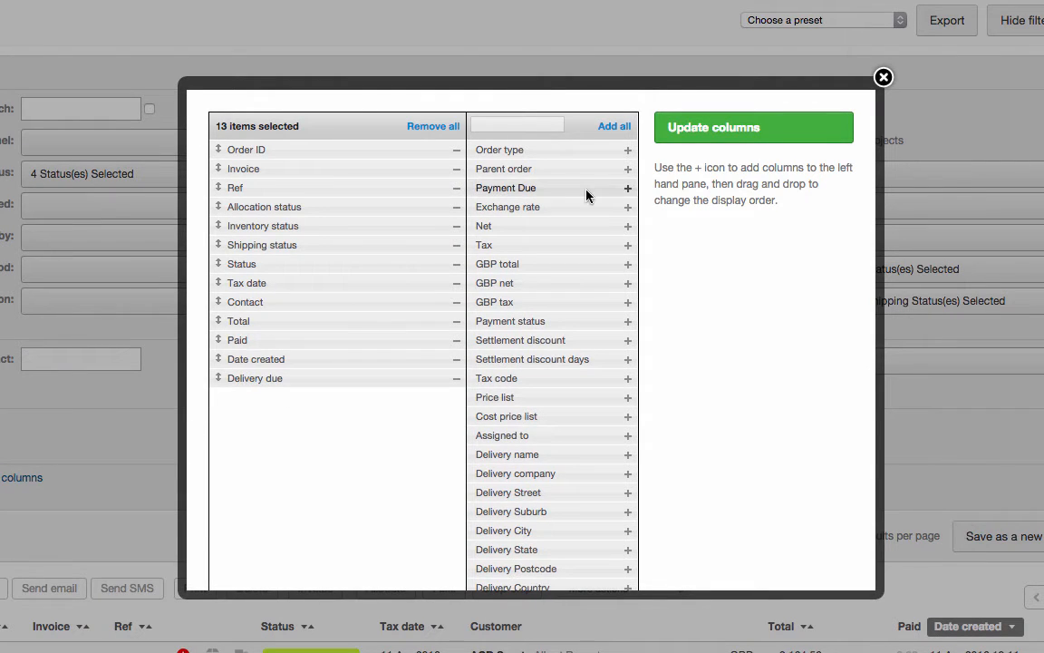
{"action": "left_click_drag", "start_coordinate": [578, 192], "coordinate": [334, 411]}
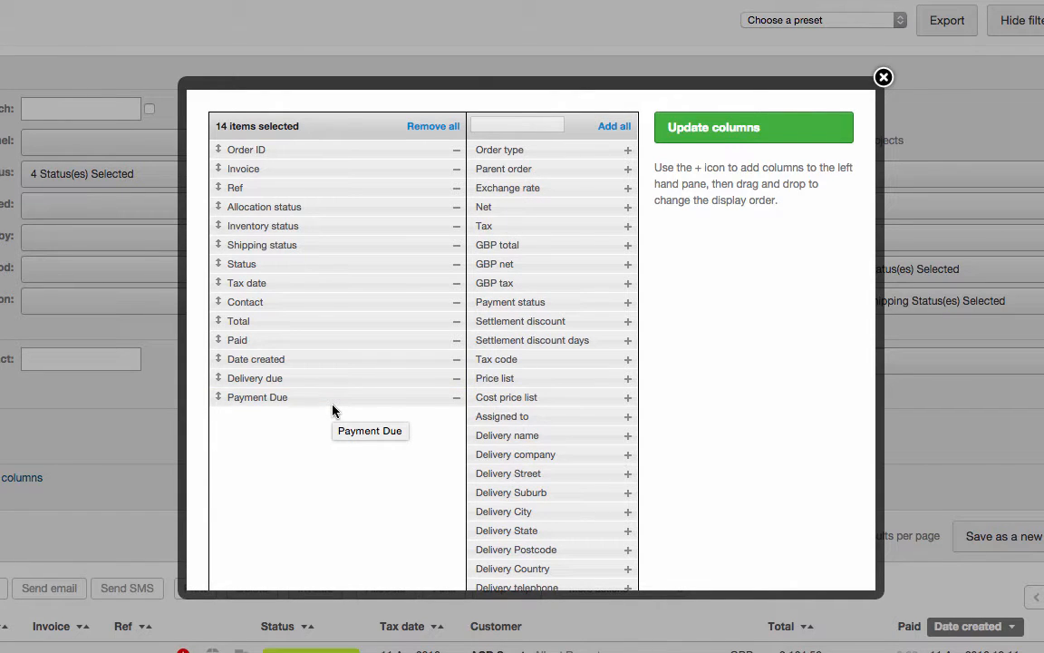
{"action": "left_click", "coordinate": [456, 361]}
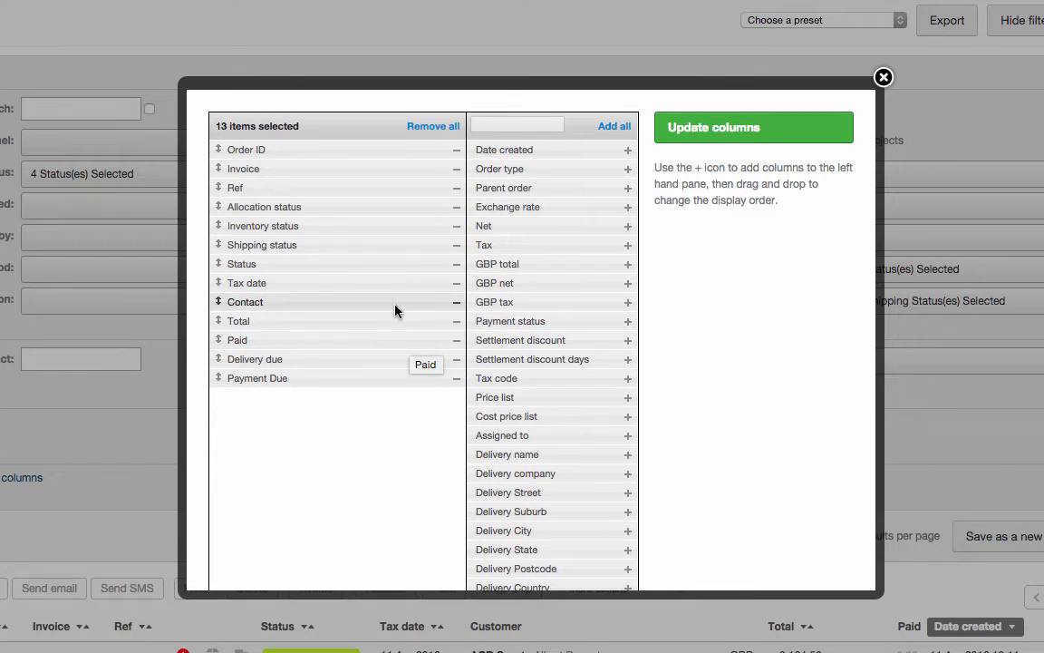
Step: Reorder the columns so Contact is first, Status second, and Delivery due sits between Shipping status and Tax date
{"action": "left_click_drag", "start_coordinate": [395, 309], "coordinate": [379, 150]}
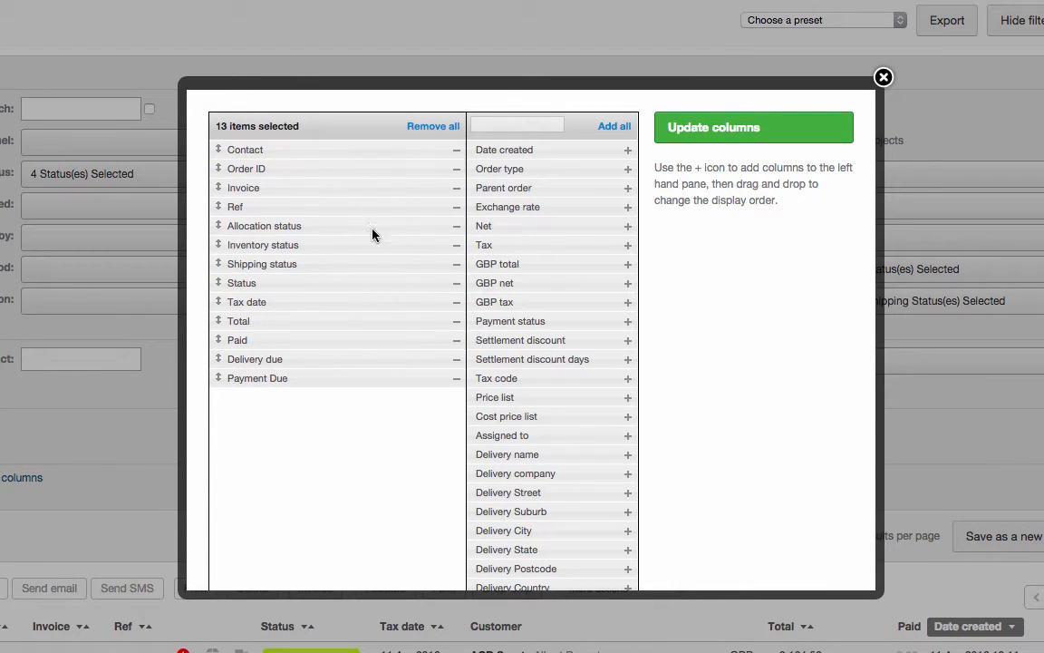
{"action": "left_click_drag", "start_coordinate": [372, 283], "coordinate": [362, 171]}
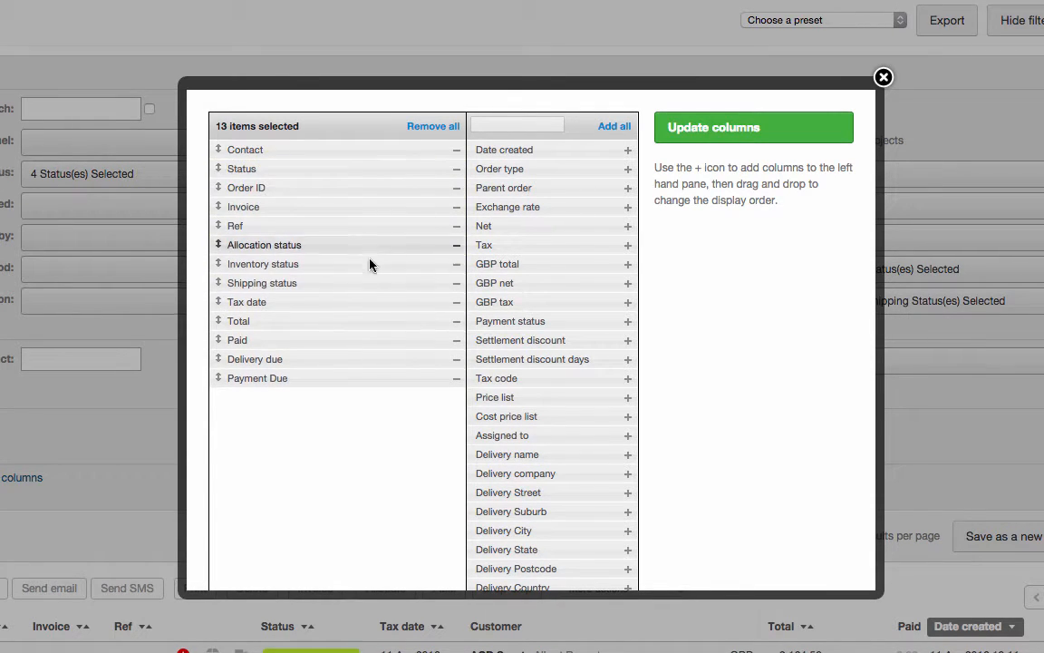
{"action": "left_click_drag", "start_coordinate": [368, 359], "coordinate": [357, 322]}
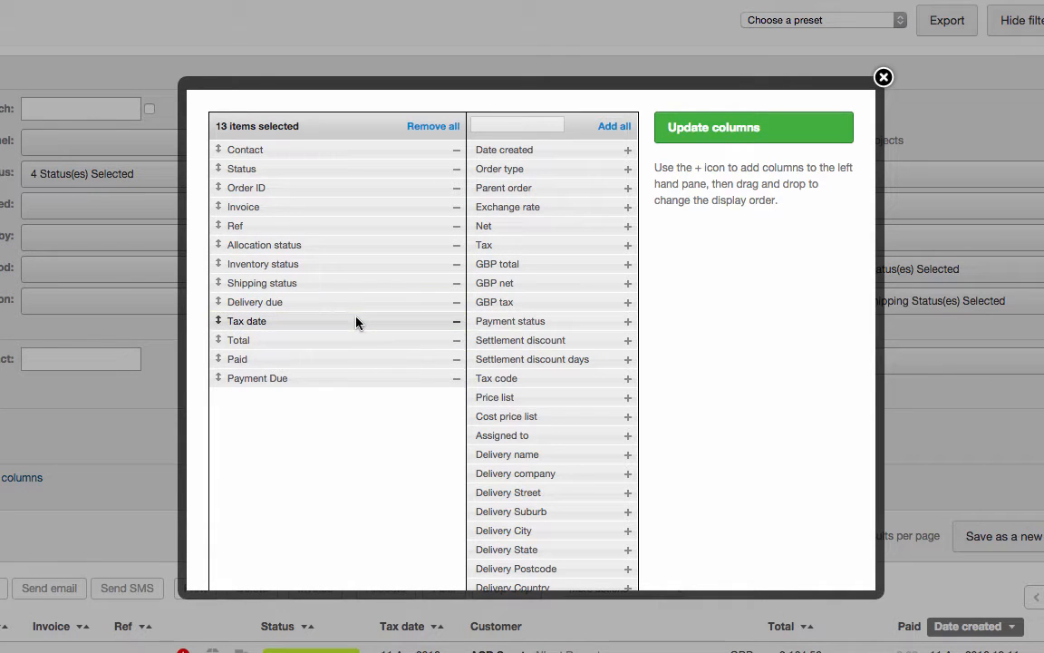
Step: Apply the column changes and enter "Partially shipped orders" as the name of a new preset
{"action": "left_click", "coordinate": [735, 143]}
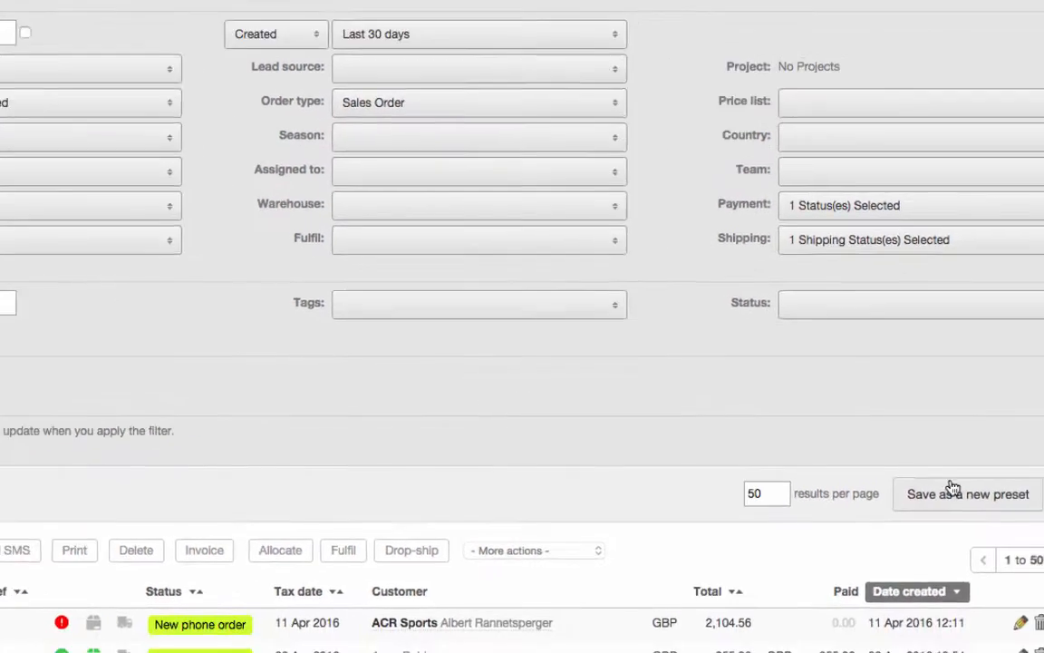
{"action": "left_click", "coordinate": [952, 488]}
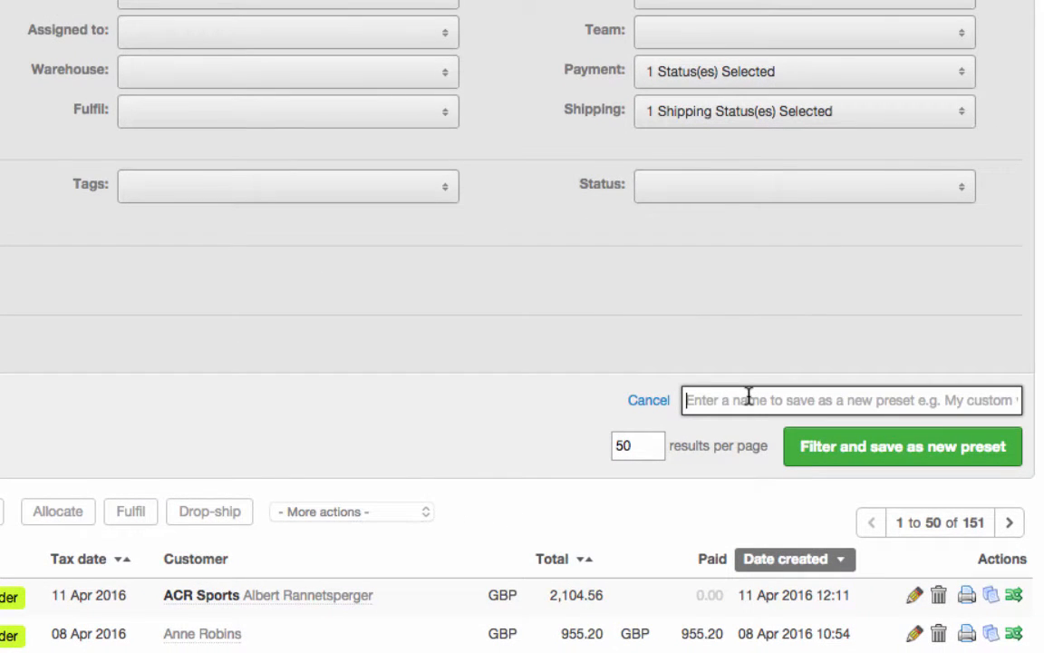
{"action": "type", "text": "Part"}
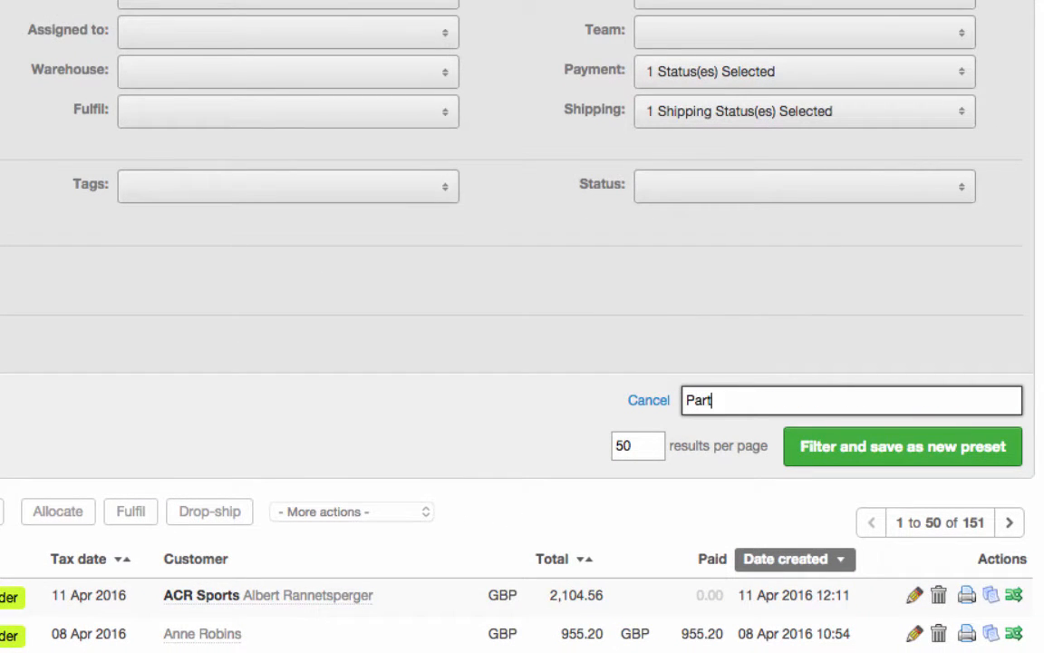
{"action": "type", "text": "ially shipped orders"}
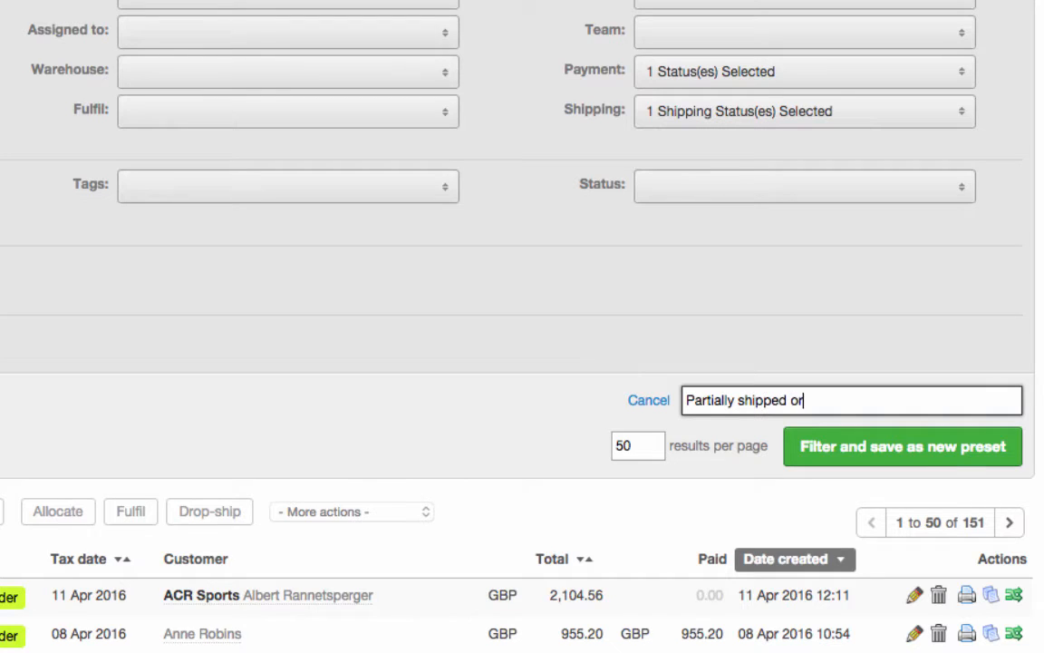
Step: Set the list to 200 results per page, then filter and save it as the new preset
{"action": "left_click", "coordinate": [626, 445]}
{"action": "key", "text": "BackSpace"}
{"action": "key", "text": "BackSpace"}
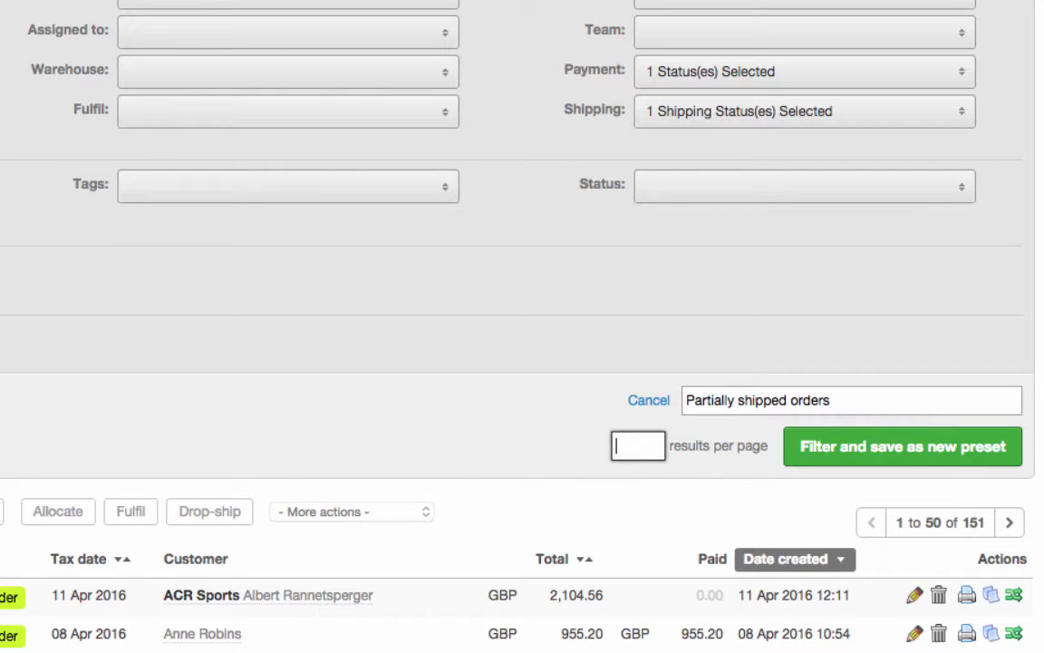
{"action": "type", "text": "200"}
{"action": "left_click", "coordinate": [742, 488]}
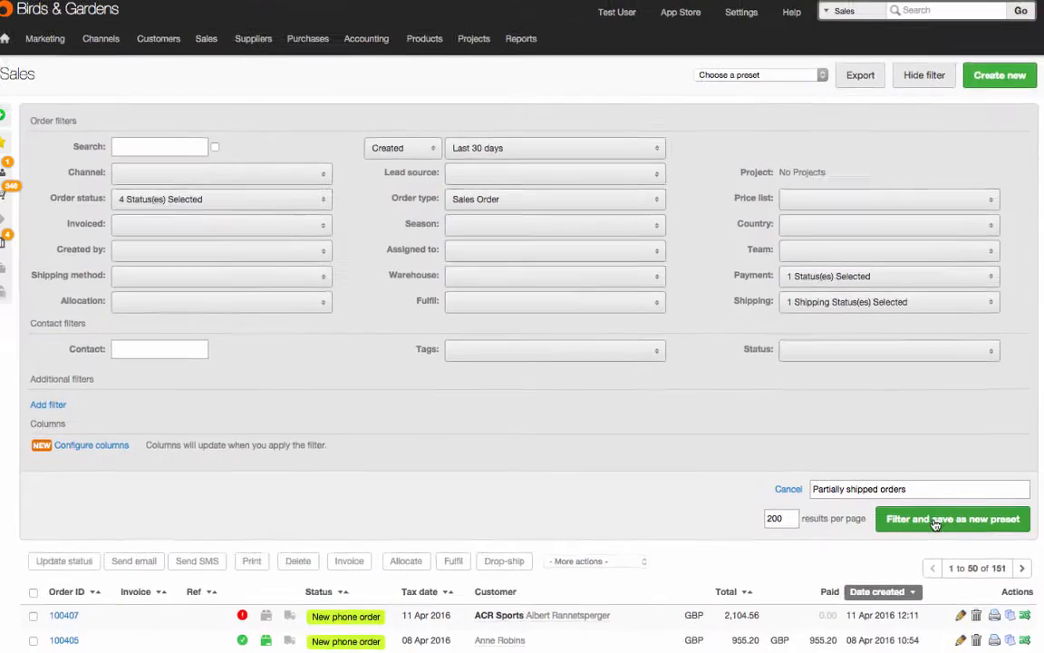
{"action": "left_click", "coordinate": [936, 520]}
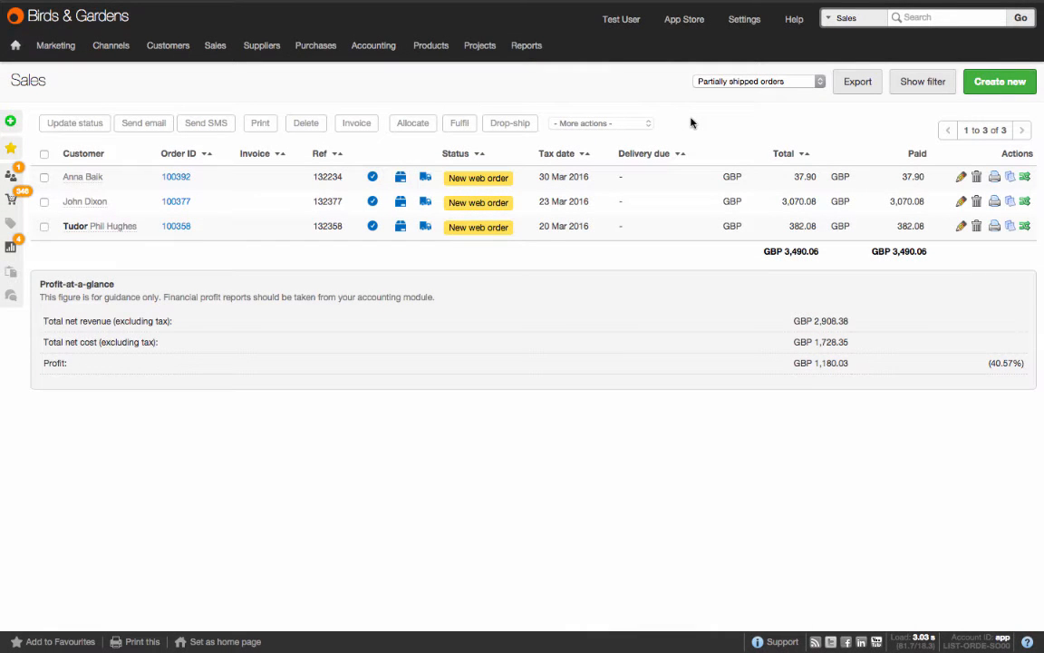
Step: Add Partially Paid to the payment filter of the Partially shipped orders preset
{"action": "left_click", "coordinate": [926, 83]}
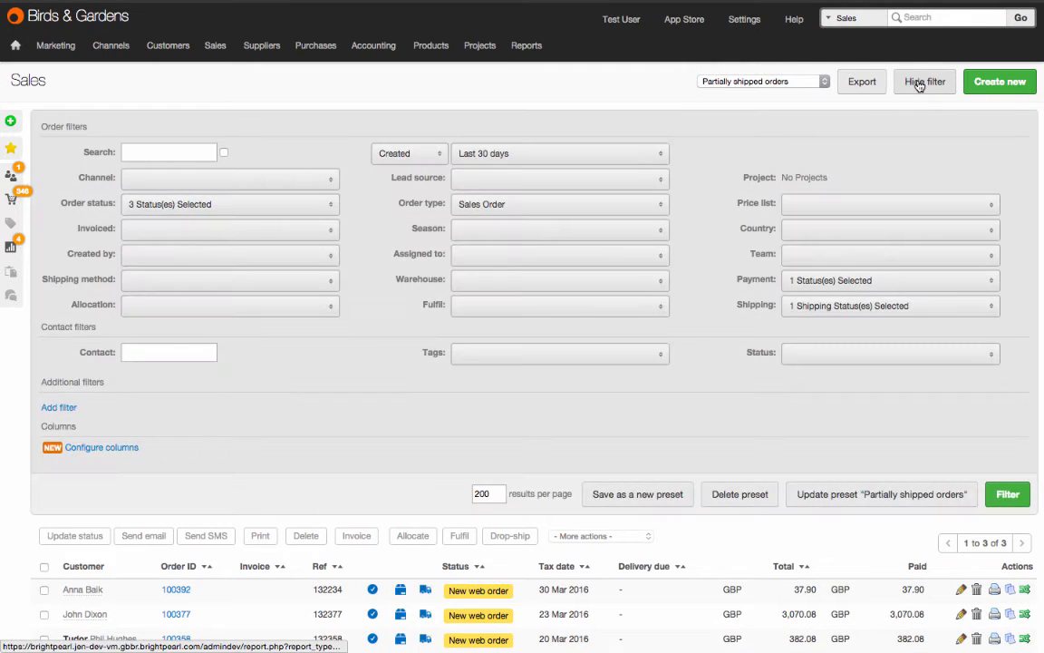
{"action": "left_click", "coordinate": [801, 280]}
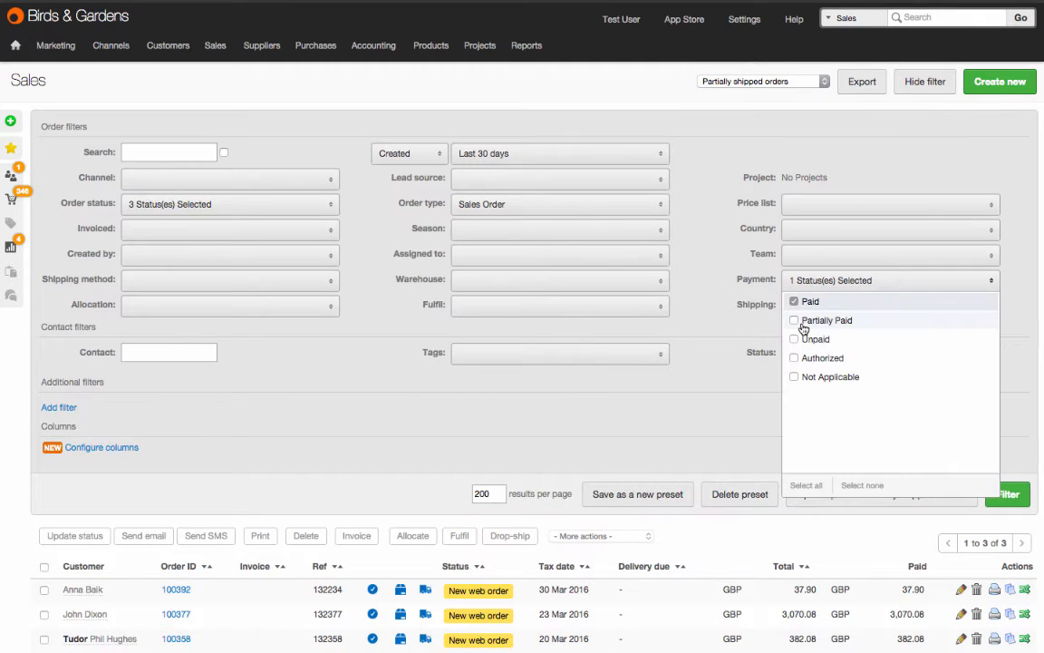
{"action": "left_click", "coordinate": [804, 327]}
{"action": "left_click", "coordinate": [705, 385]}
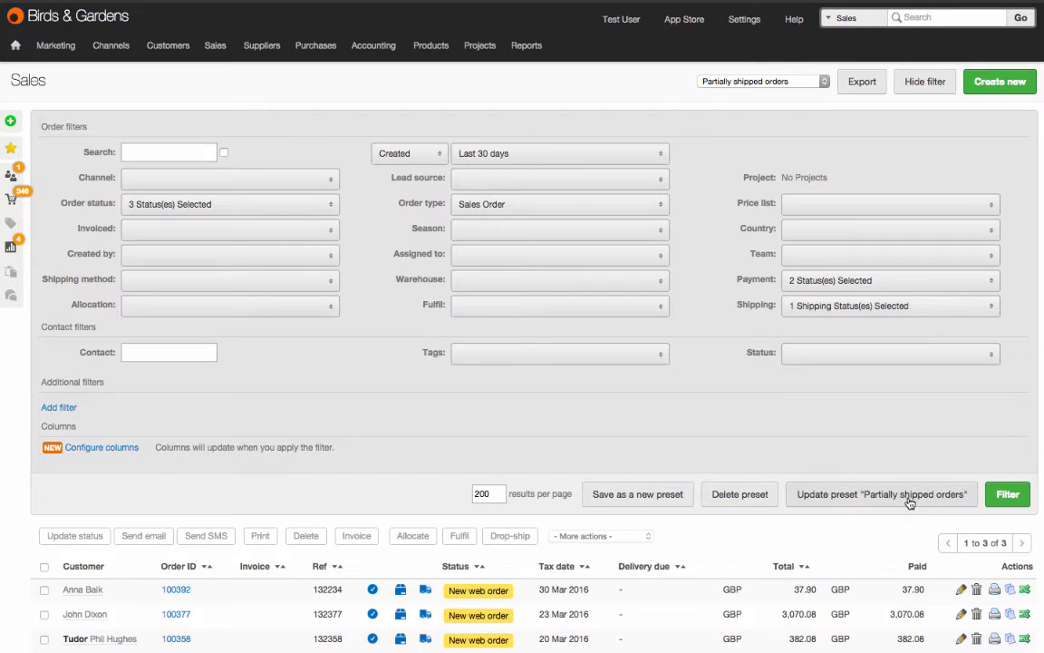
{"action": "left_click", "coordinate": [622, 501]}
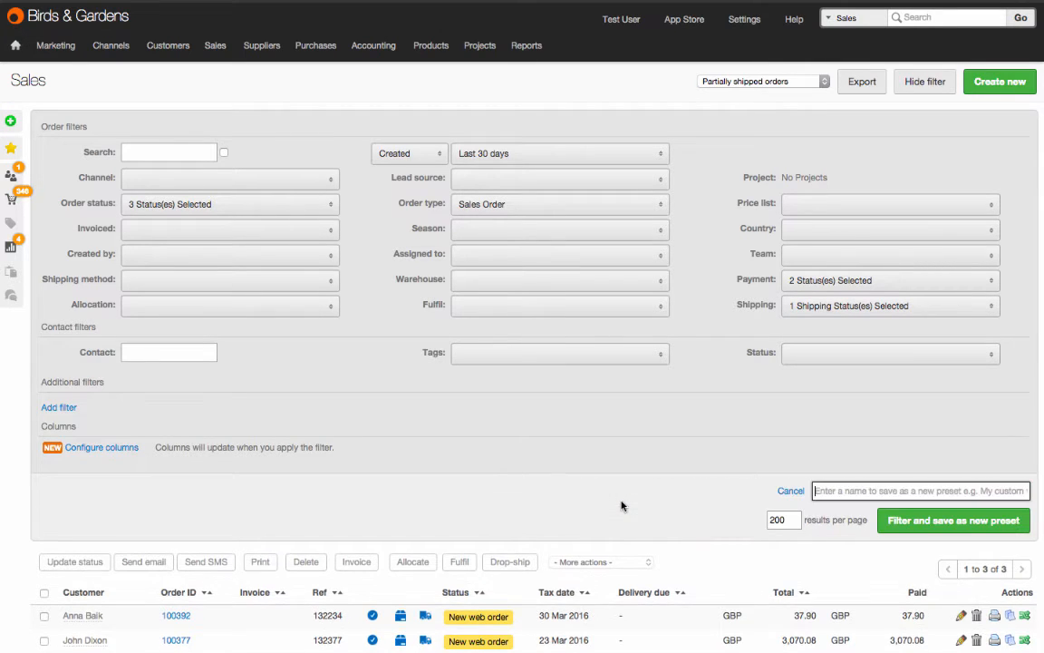
{"action": "left_click", "coordinate": [790, 491]}
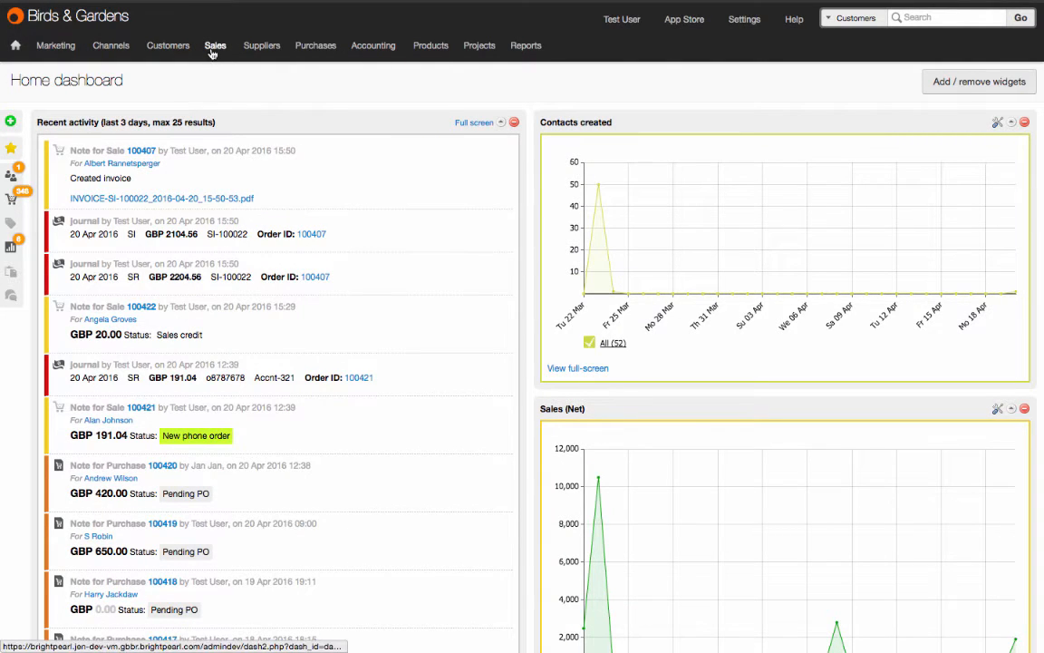
{"action": "mouse_move", "coordinate": [214, 45]}
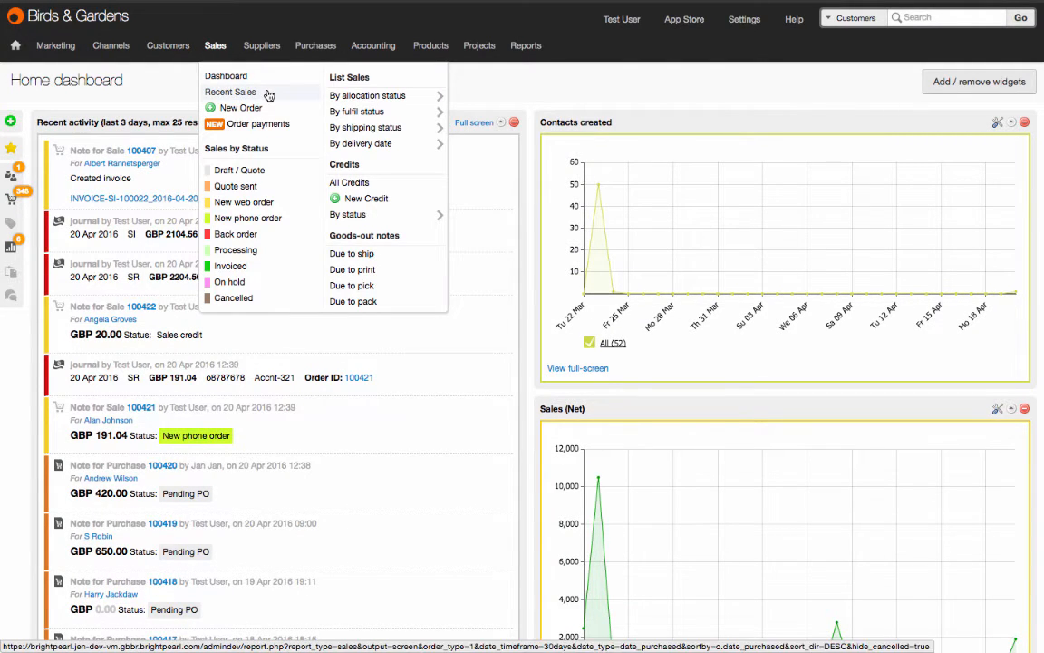
{"action": "mouse_move", "coordinate": [313, 55]}
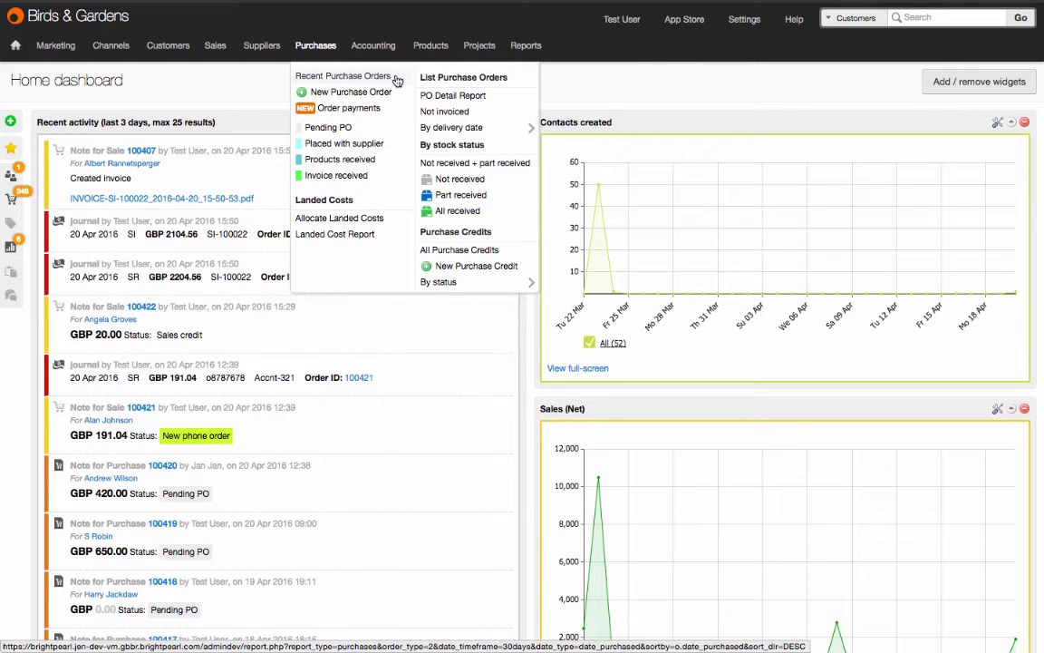
{"action": "mouse_move", "coordinate": [535, 51]}
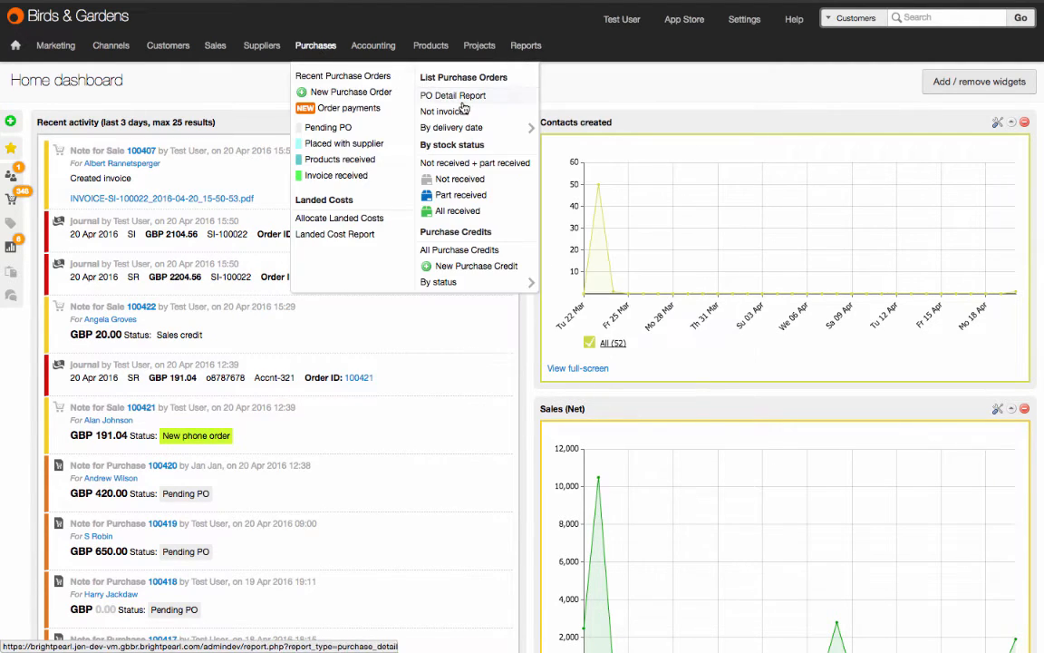
{"action": "mouse_move", "coordinate": [167, 50]}
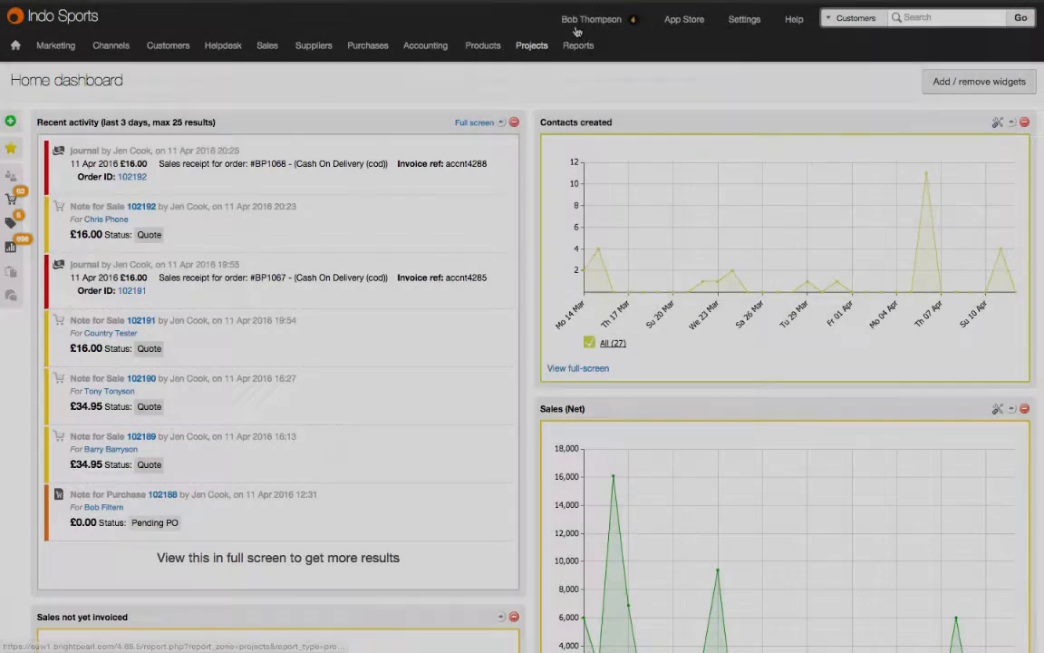
Step: Open the signed-in user's My preferences page
{"action": "mouse_move", "coordinate": [580, 25]}
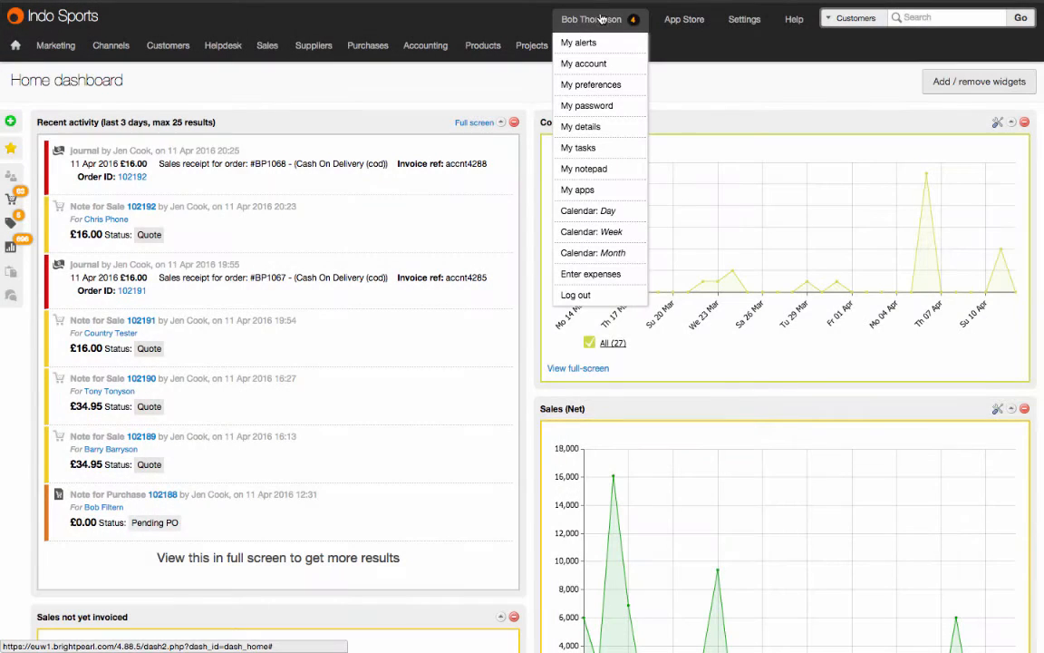
{"action": "left_click", "coordinate": [622, 83]}
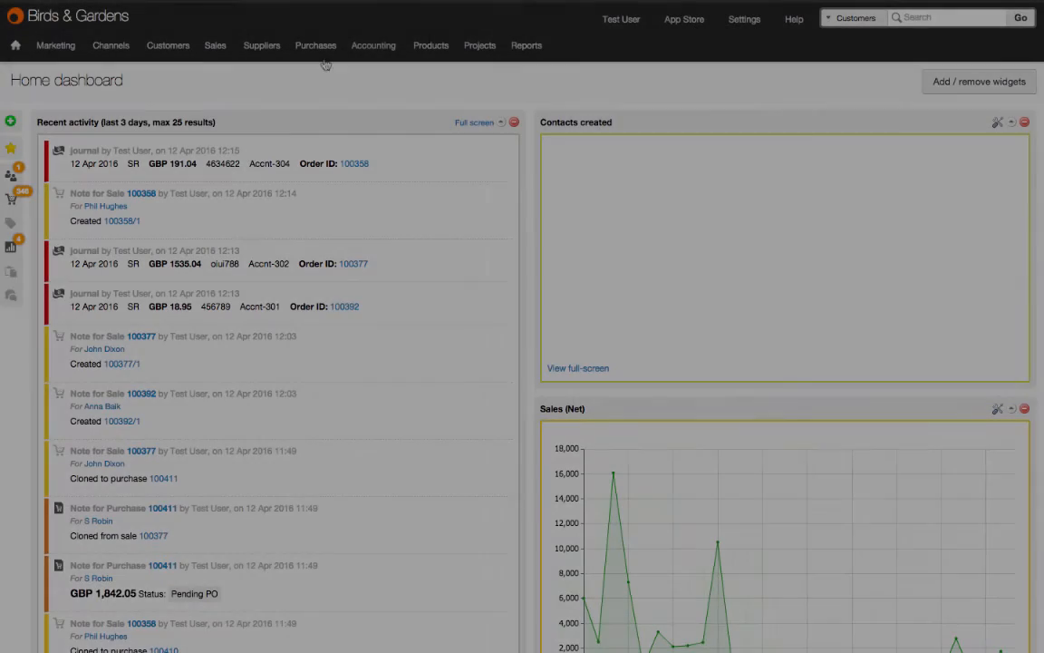
Step: Open the Sales detail report and filter it using the Sales data map
{"action": "mouse_move", "coordinate": [527, 44]}
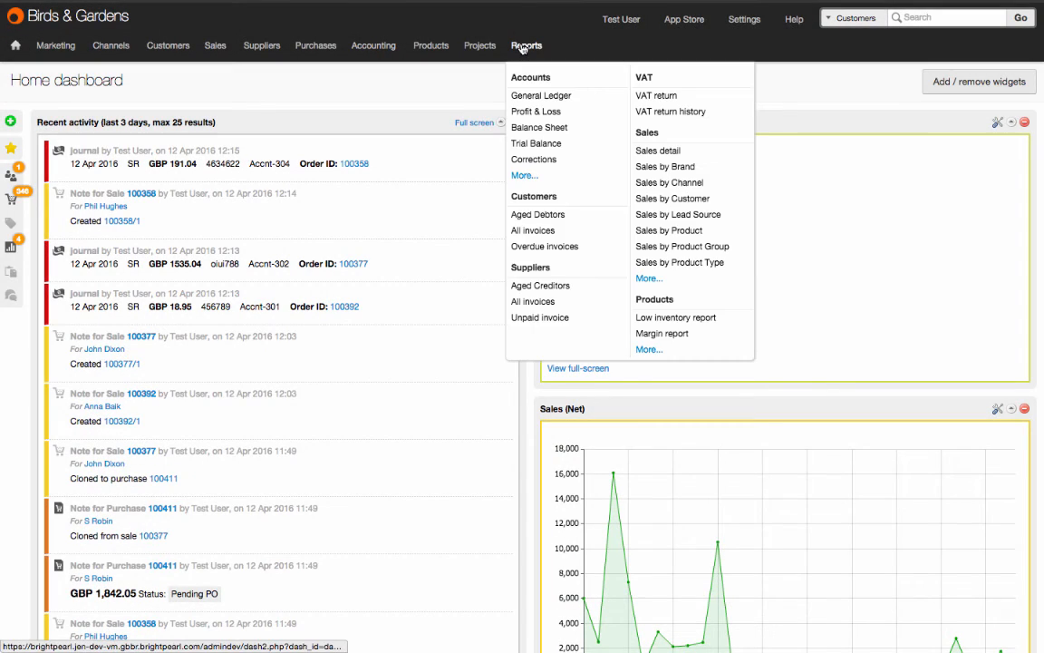
{"action": "left_click", "coordinate": [660, 151]}
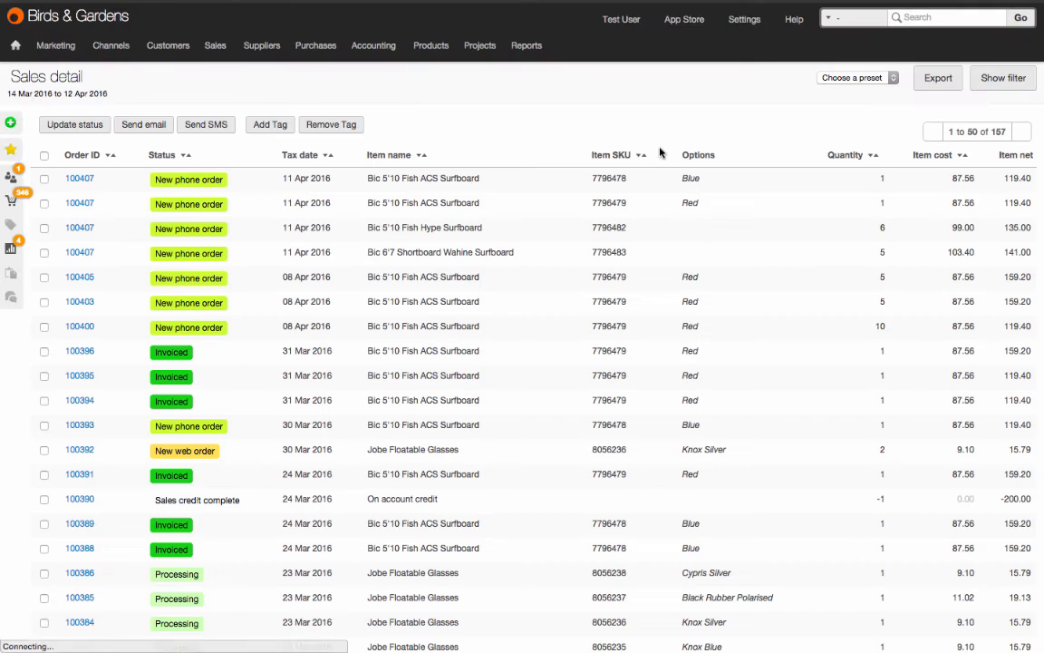
{"action": "left_click", "coordinate": [996, 78]}
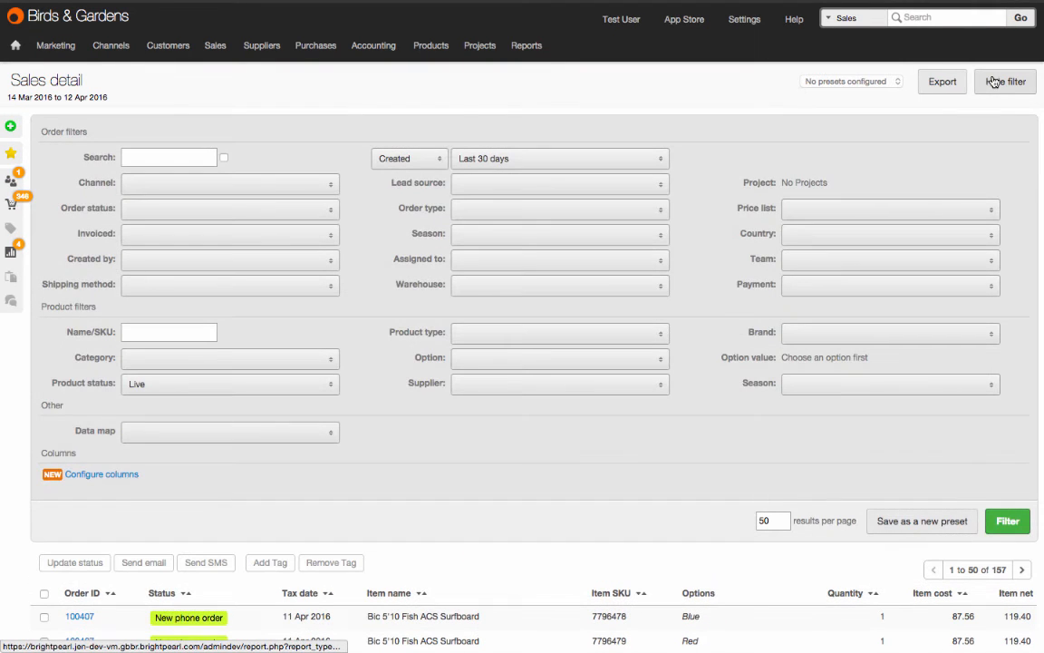
{"action": "left_click", "coordinate": [300, 434]}
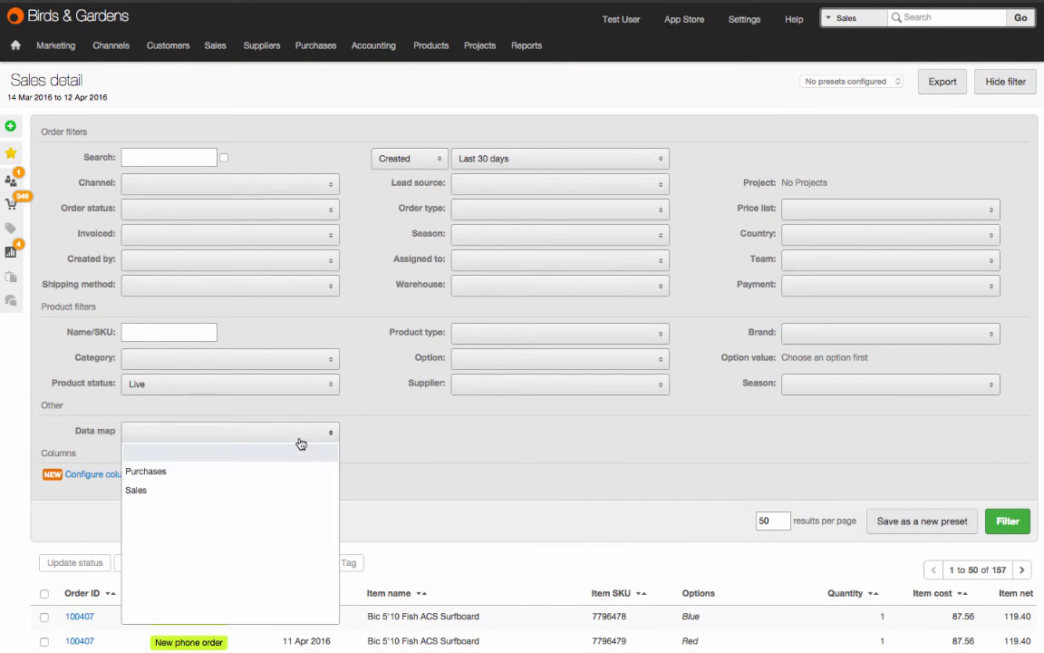
{"action": "left_click", "coordinate": [287, 499]}
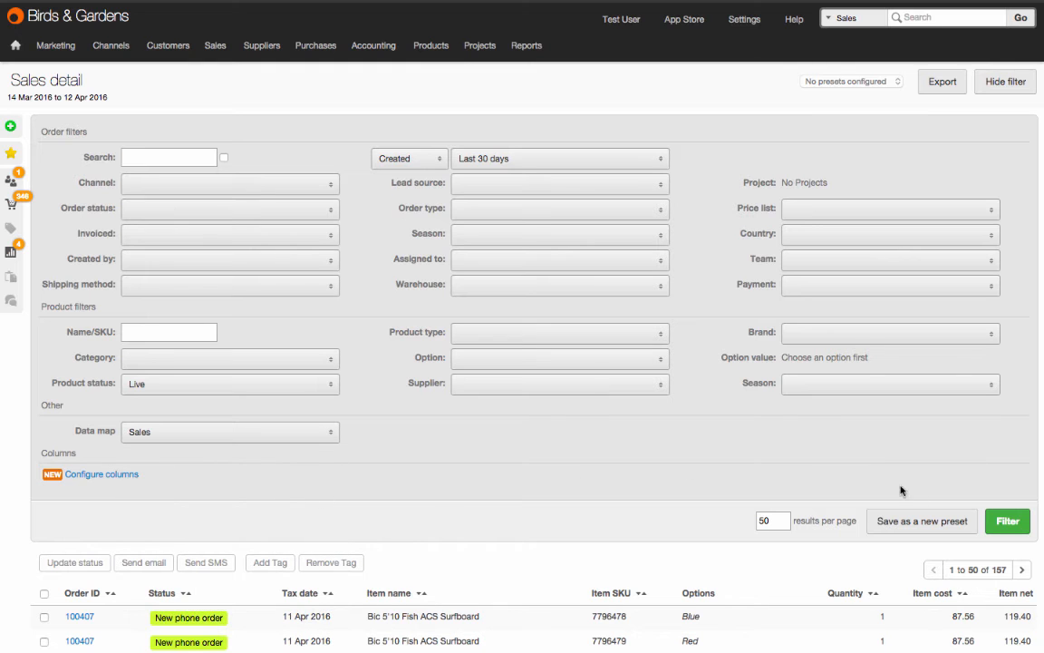
{"action": "left_click", "coordinate": [1008, 521]}
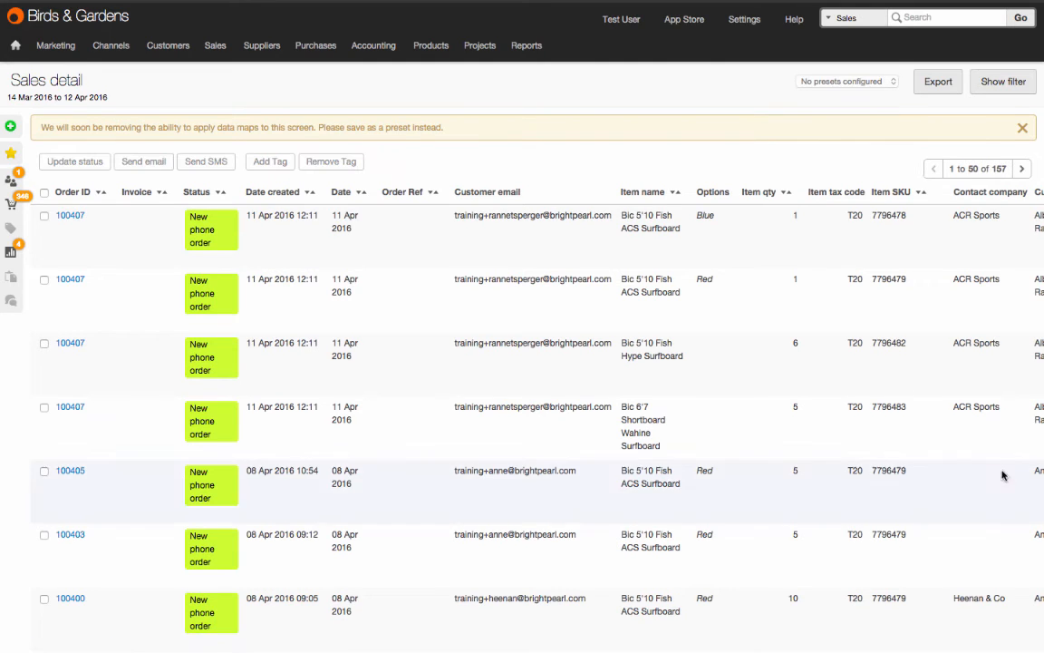
Step: Start saving the Sales detail filter as a new preset and name it "Sales datamap"
{"action": "left_click", "coordinate": [987, 85]}
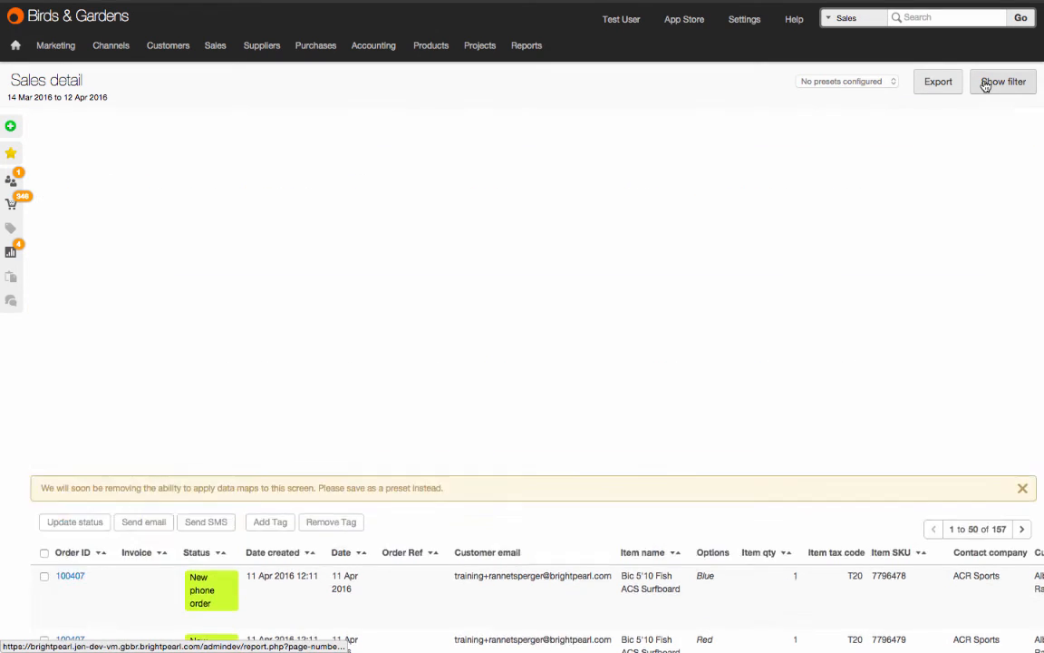
{"action": "left_click", "coordinate": [893, 523]}
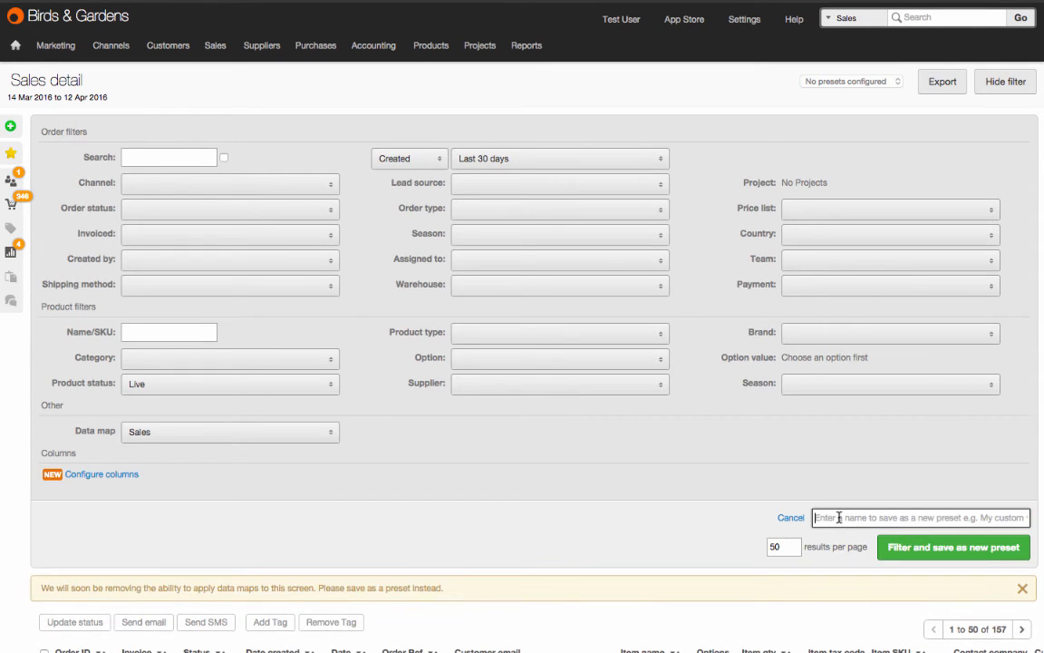
{"action": "type", "text": "Sales datam"}
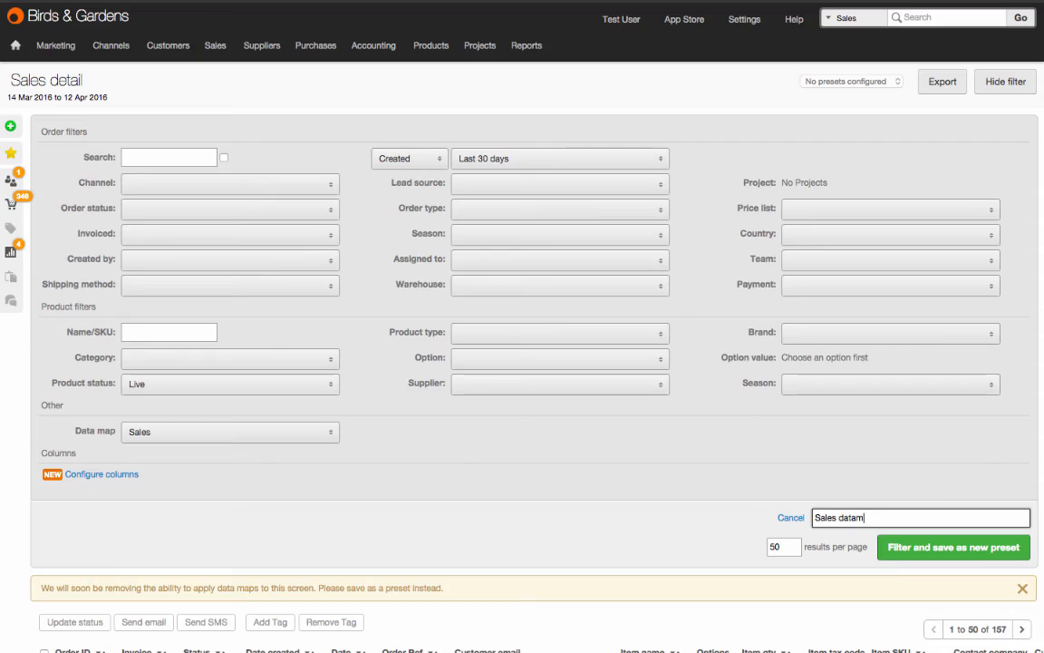
{"action": "type", "text": "ap"}
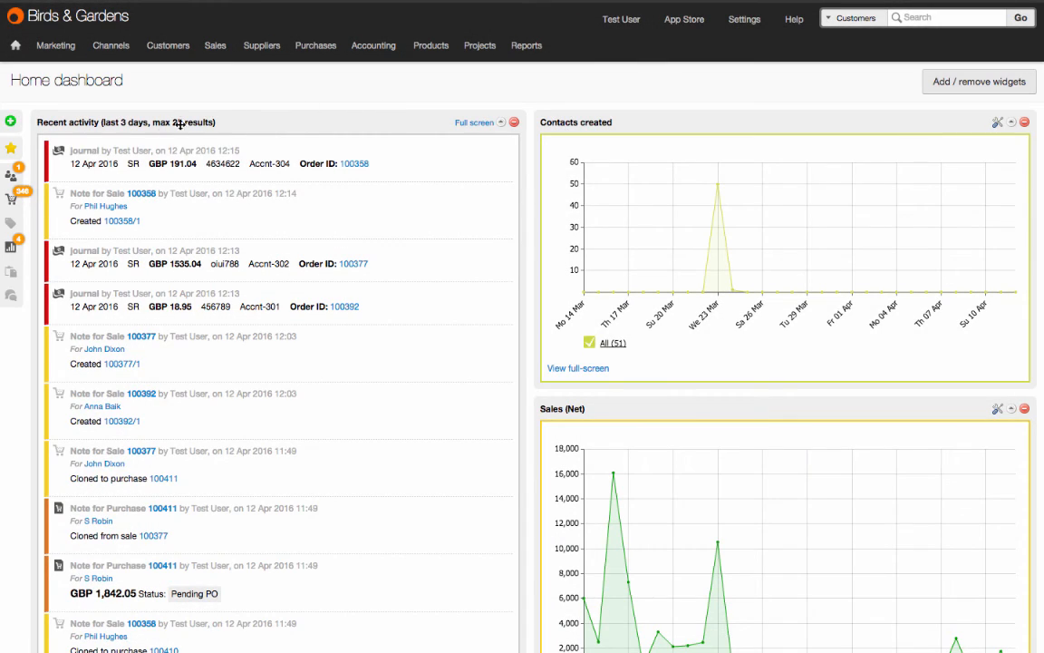
Step: Open the saved Allocate stock favourite from the home dashboard
{"action": "mouse_move", "coordinate": [9, 150]}
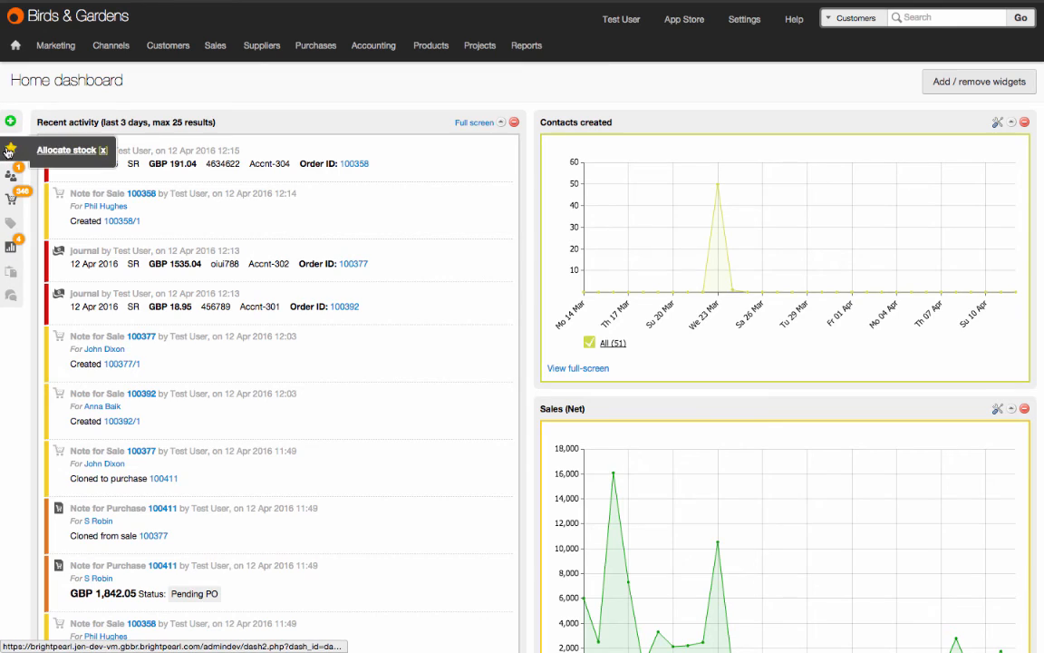
{"action": "left_click", "coordinate": [67, 156]}
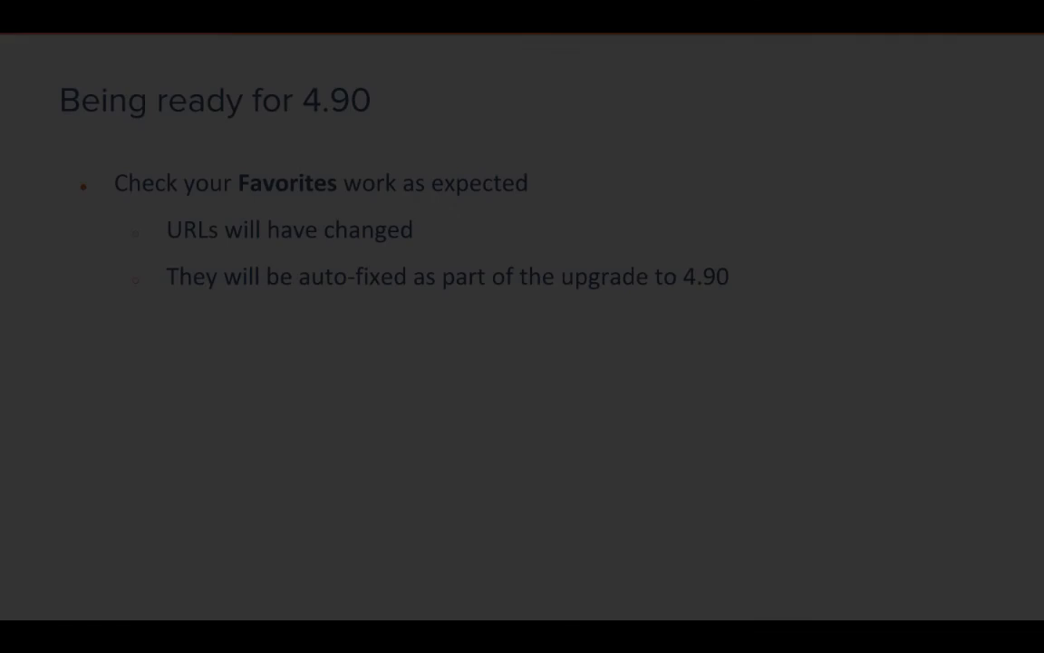